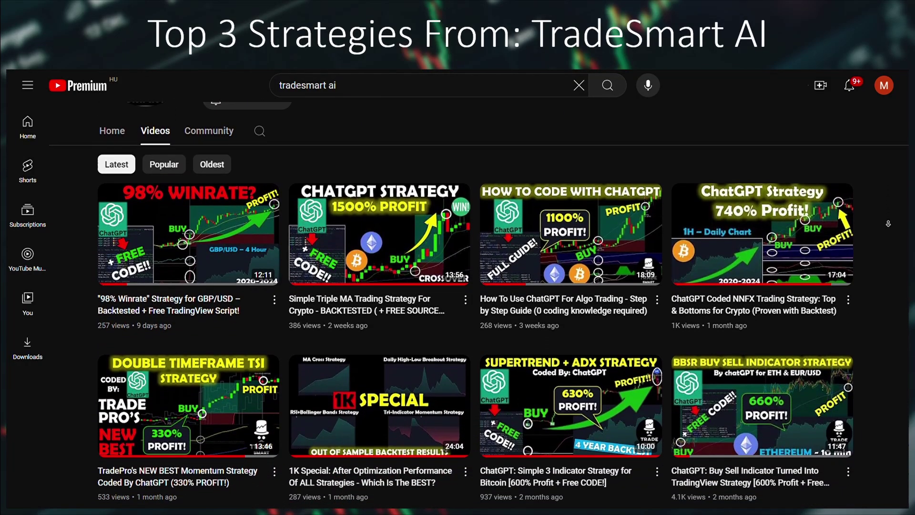
Step: Browse the latest videos on the TradeSmart AI channel
scroll(888, 224, "down", 3)
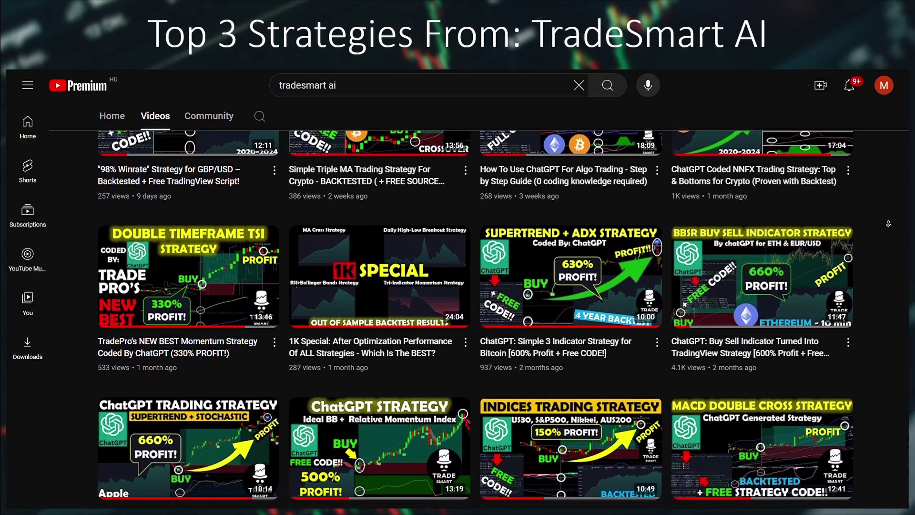
scroll(888, 224, "down", 3)
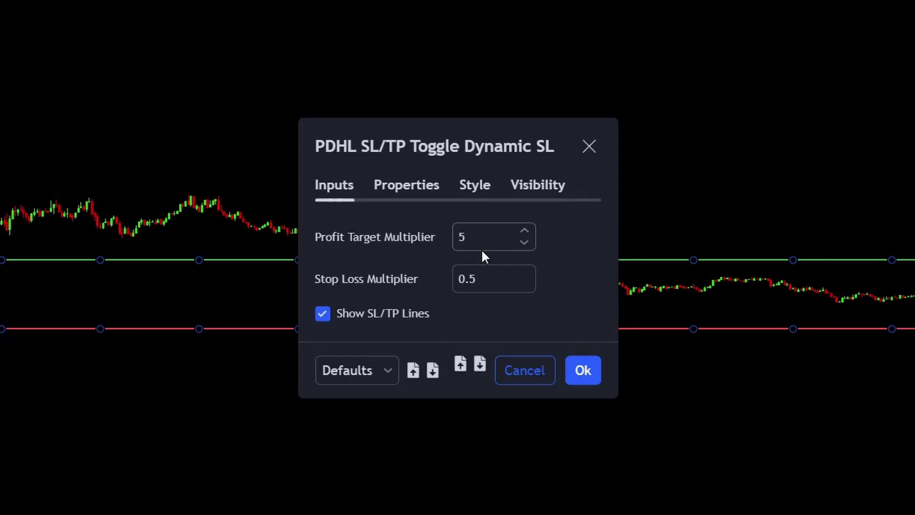
Step: Review the PDHL SL/TP strategy's profit target and stop loss multipliers together with its commission and slippage settings
double_click(482, 250)
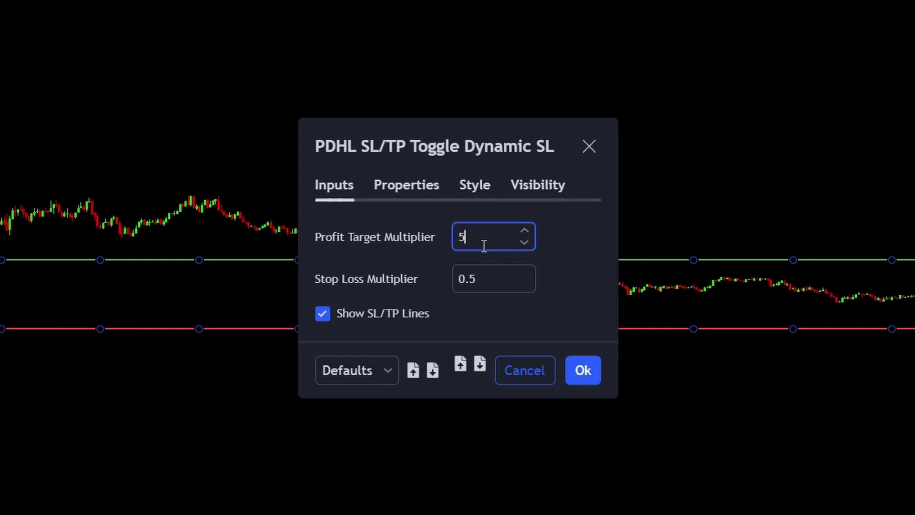
double_click(478, 286)
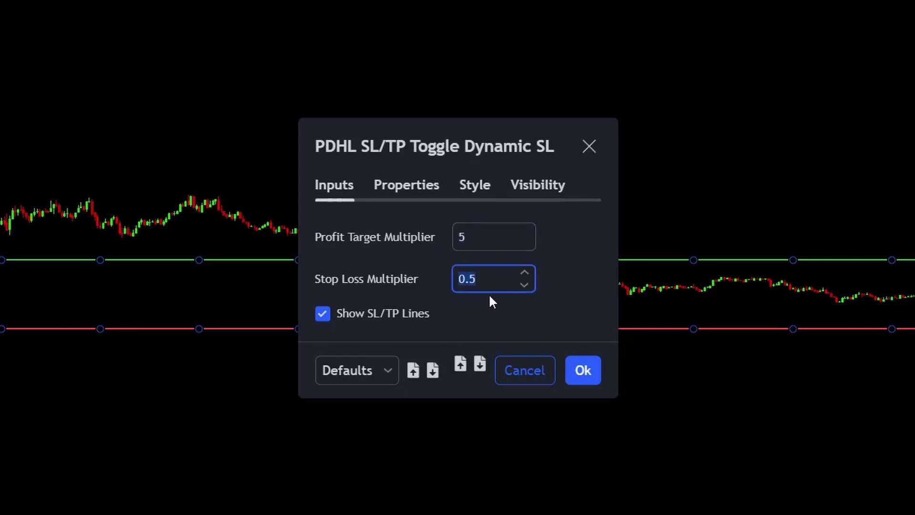
left_click(176, 159)
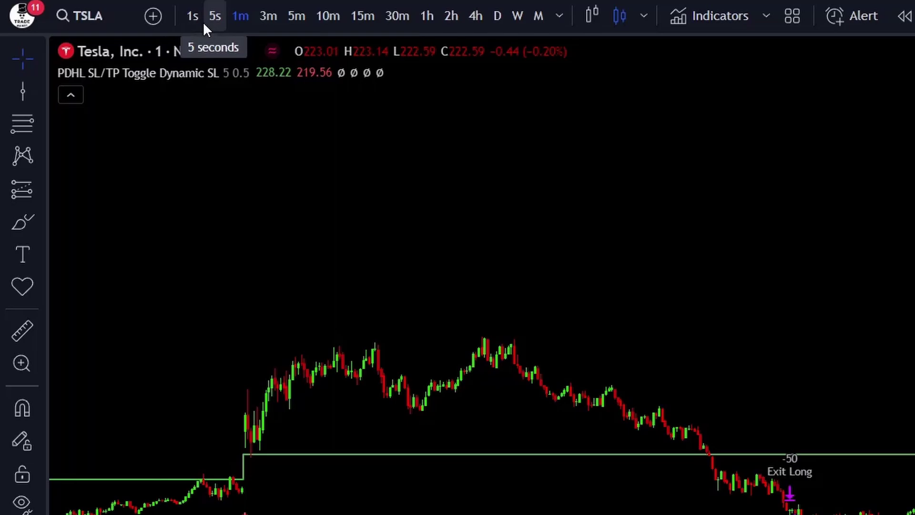
double_click(210, 76)
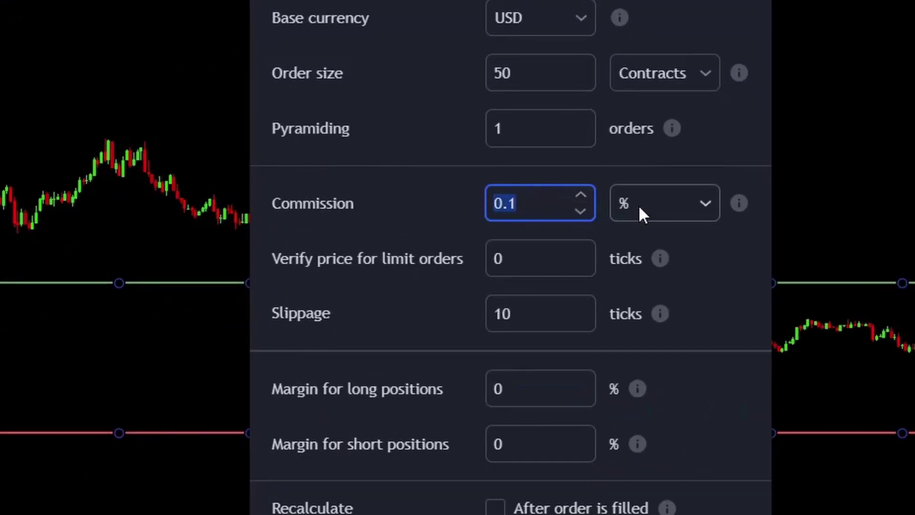
left_click_drag(504, 315, 478, 315)
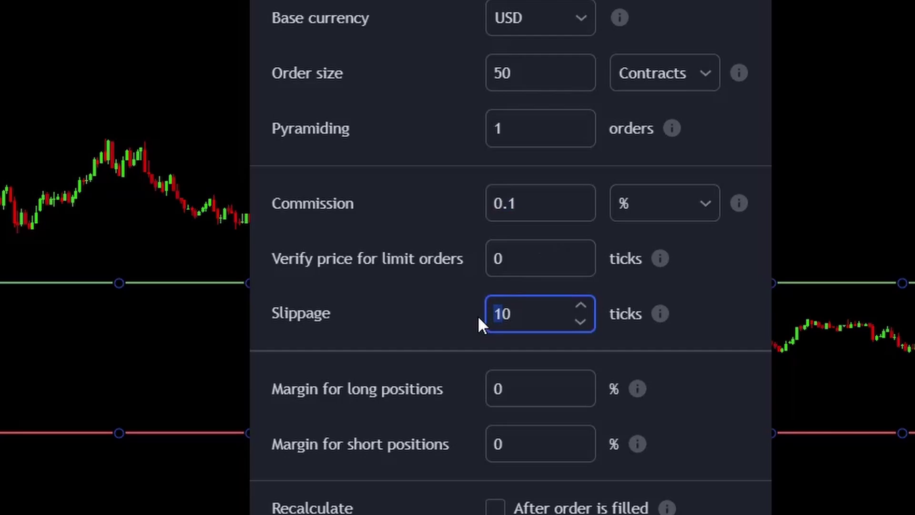
left_click(3, 65)
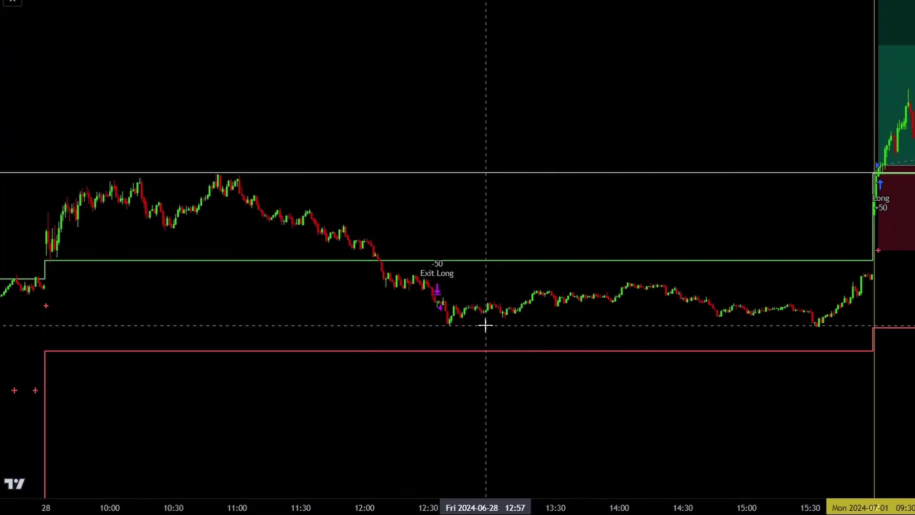
Step: Align the long position's stop level with the red stop marker at the 1 July Long entry, about 4.39 (2.16%) below entry
left_click_drag(801, 211, 440, 279)
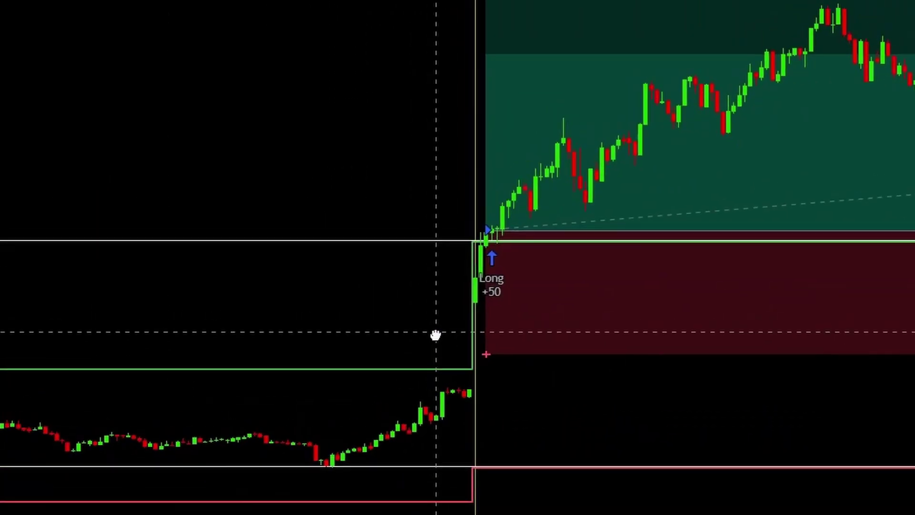
left_click_drag(436, 335, 435, 341)
scroll(419, 329, "up", 3)
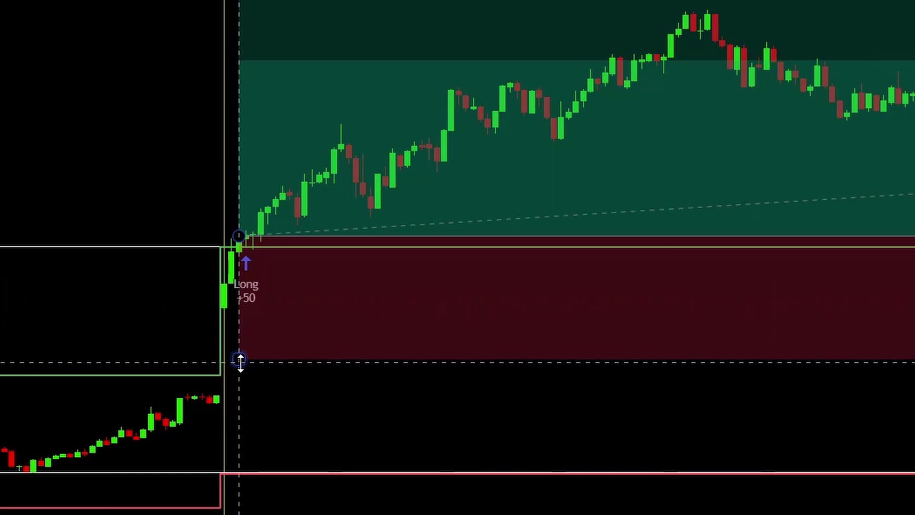
mouse_move(240, 361)
left_mouse_down()
mouse_move(226, 338)
mouse_move(227, 361)
left_mouse_up()
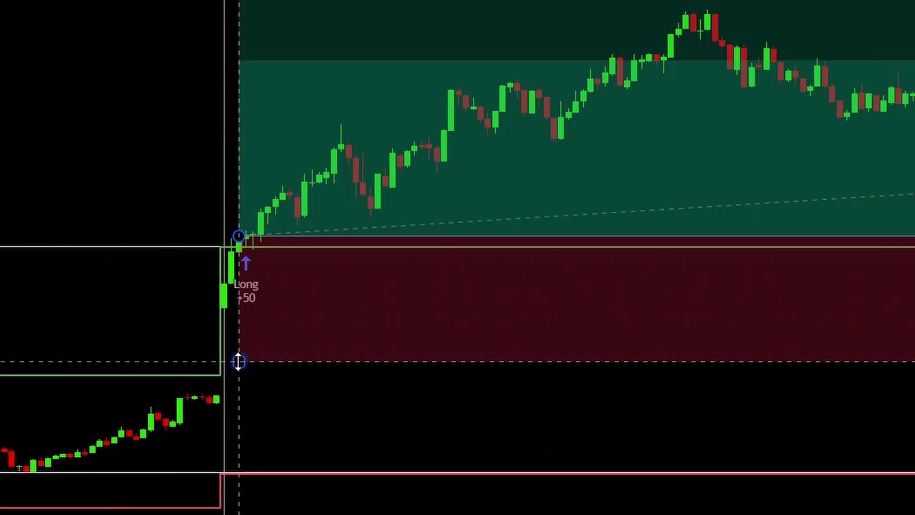
mouse_move(238, 362)
left_mouse_down()
mouse_move(237, 352)
mouse_move(232, 362)
left_mouse_up()
key("Escape")
Step: Align the long position's entry with the breakout line and raise its target to the green marker, about 39.87 (19.62%) above entry
left_click_drag(913, 20, 913, 451)
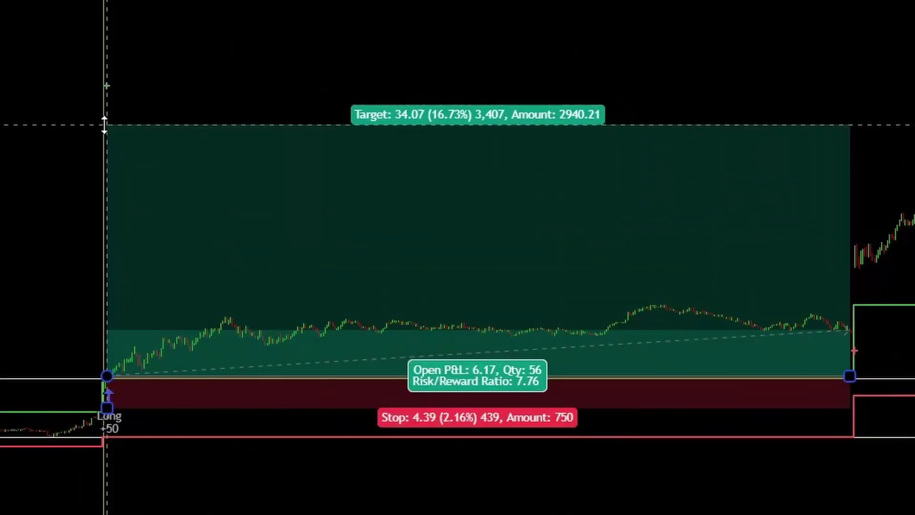
left_click_drag(104, 125, 62, 52)
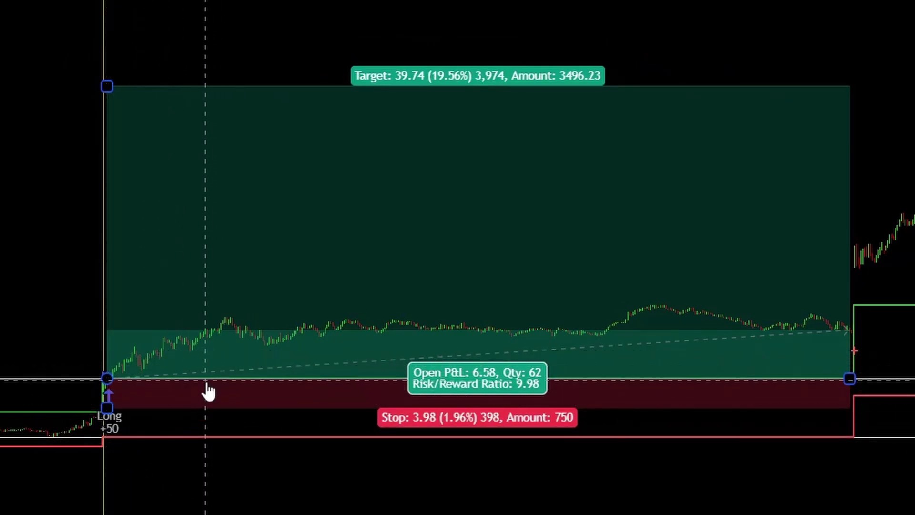
left_click_drag(107, 86, 55, 86)
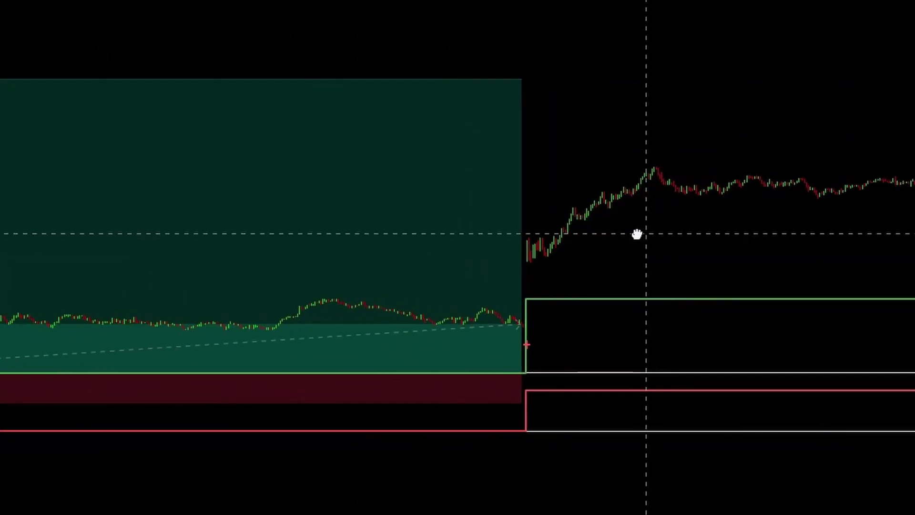
Step: Place a second long position at the following session's open, with its stop at the red marker about 14.21 (6.42%) below entry
left_click_drag(637, 233, 553, 235)
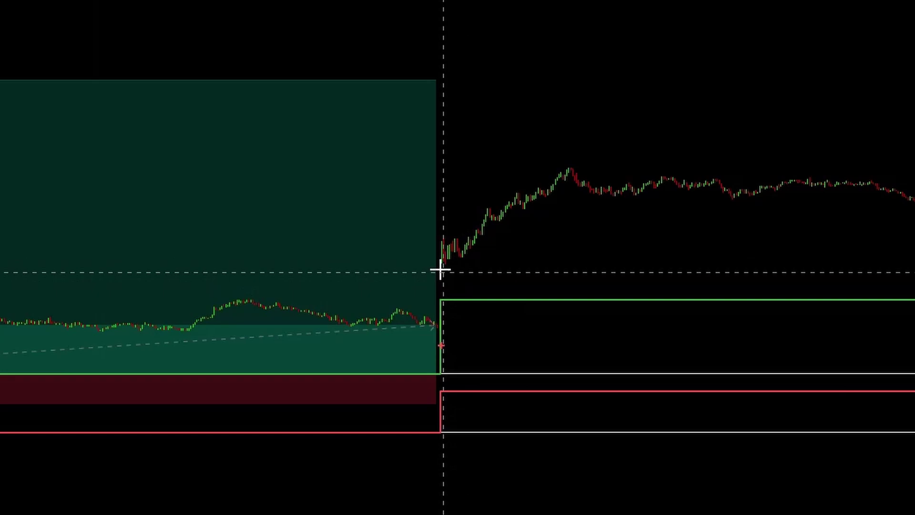
left_click_drag(501, 150, 501, 155)
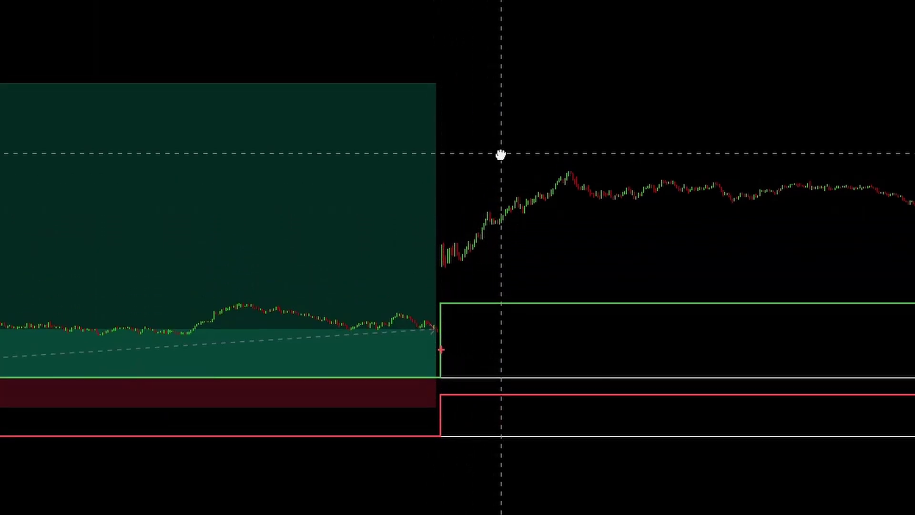
left_click(443, 245)
left_click_drag(443, 297, 422, 351)
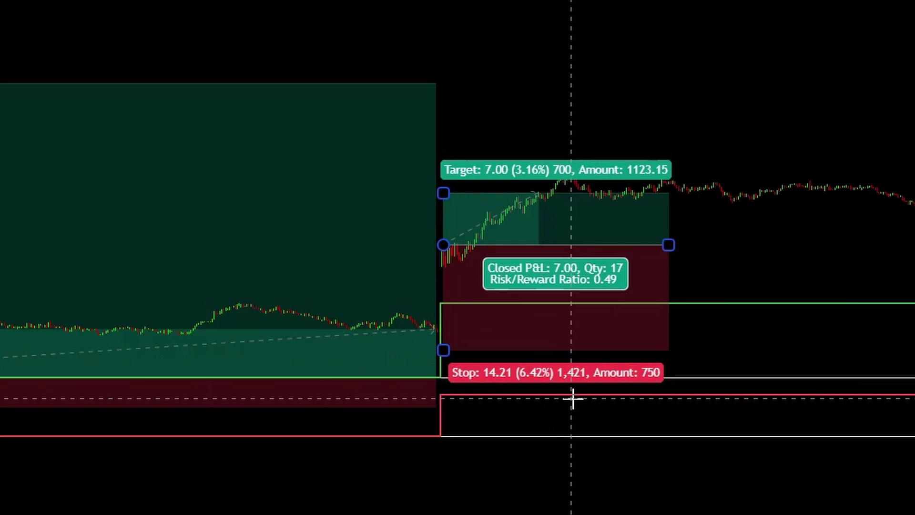
Step: Raise the second long position's target to the green marker and shift its entry to the session's start, giving a target of about 53.95 (24.40%)
left_click_drag(466, 138, 501, 362)
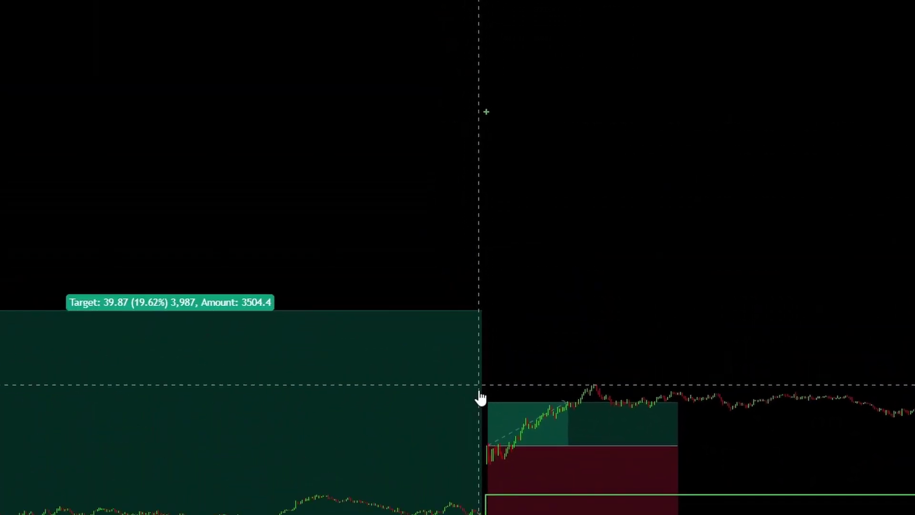
left_click_drag(486, 401, 470, 91)
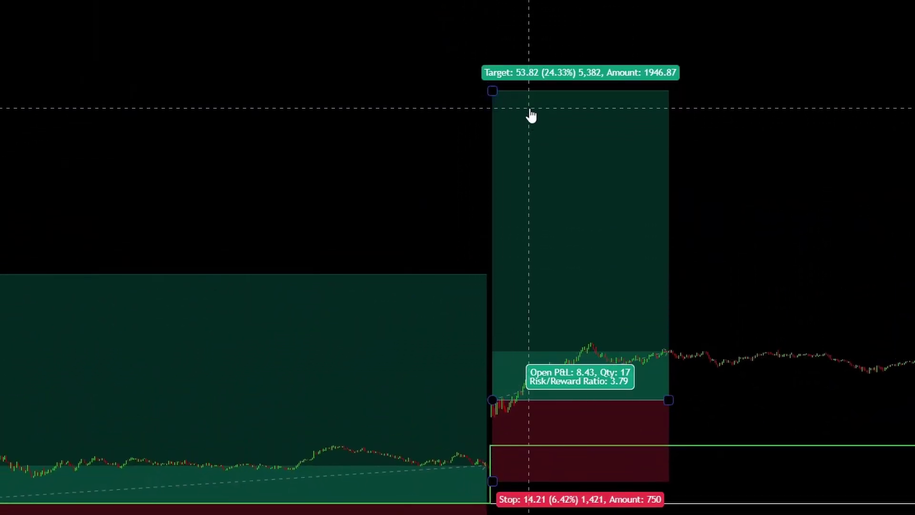
mouse_move(492, 399)
left_mouse_down()
mouse_move(496, 449)
mouse_move(478, 427)
mouse_move(496, 407)
mouse_move(489, 401)
left_mouse_up()
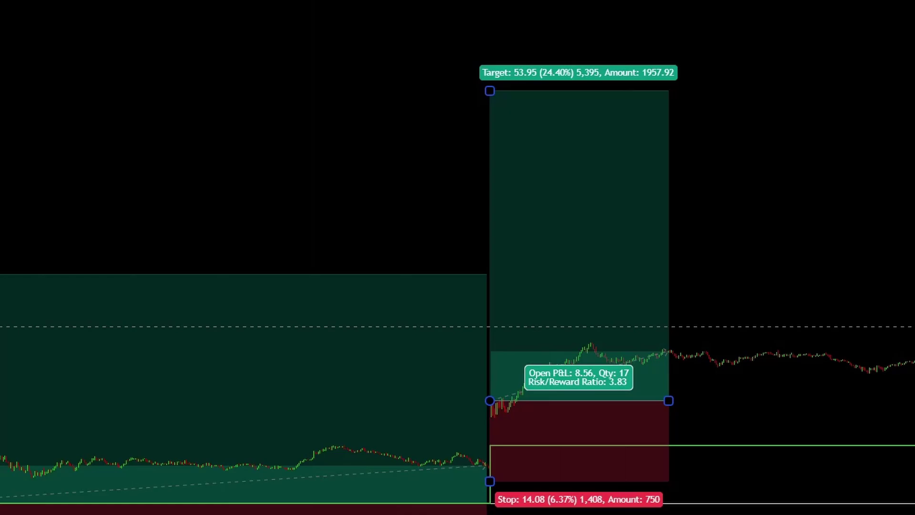
Step: Raise the first long position's target to about 59.44 (29.25%) and extend it across the following sessions to the Exit Long signal
left_click_drag(911, 327, 197, 356)
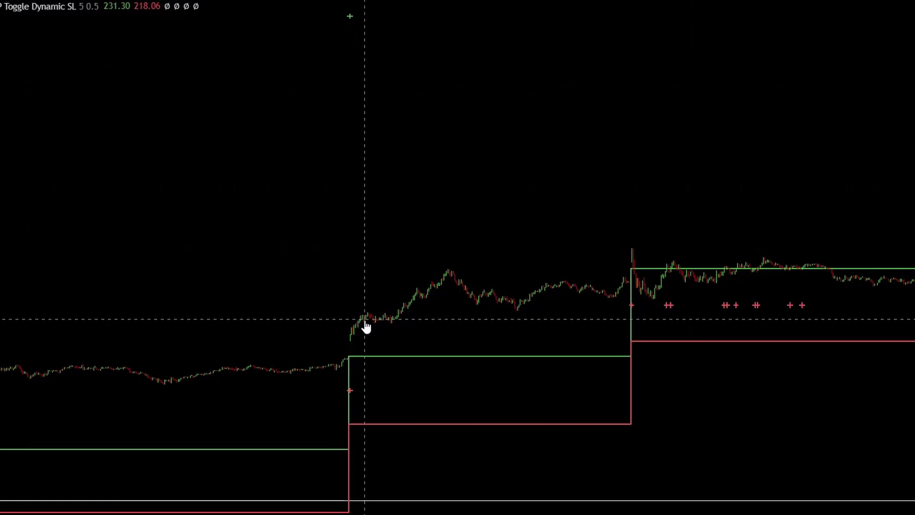
left_click_drag(776, 296, 457, 361)
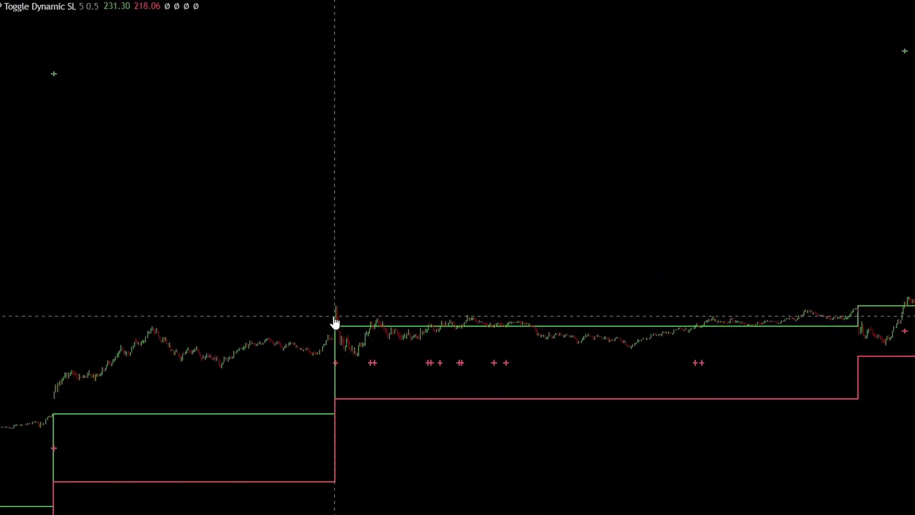
left_click_drag(443, 162, 463, 282)
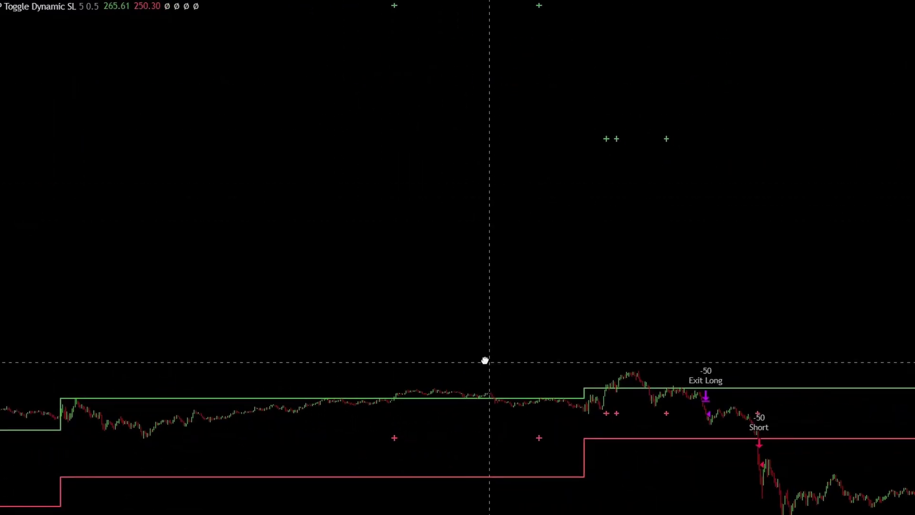
scroll(486, 360, "up", 5)
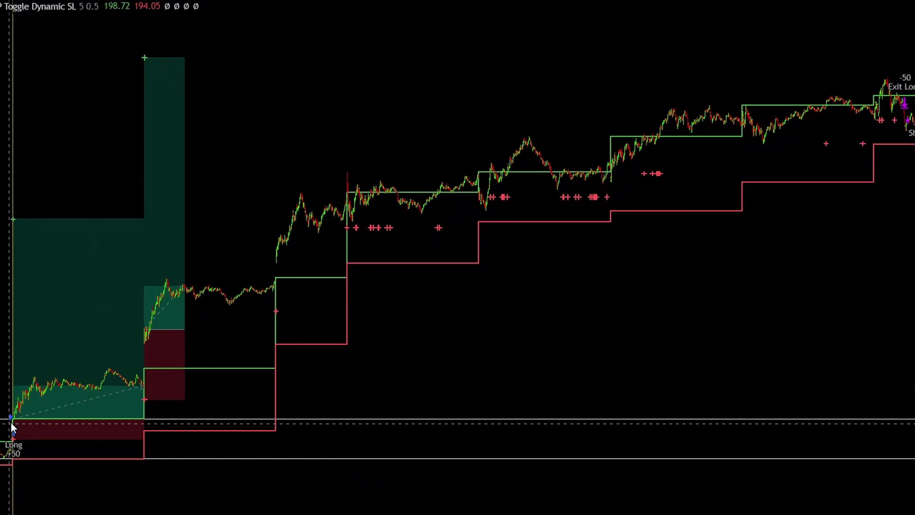
left_click_drag(13, 218, 13, 120)
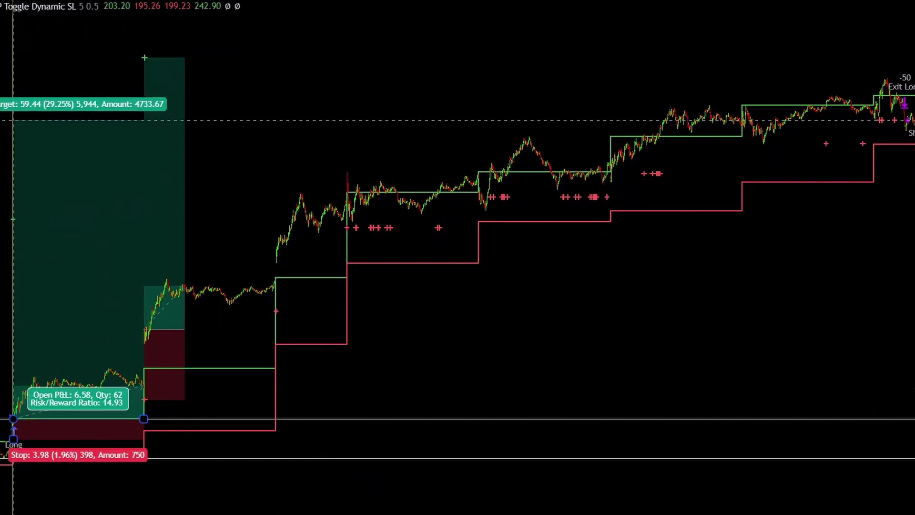
left_click_drag(144, 419, 909, 443)
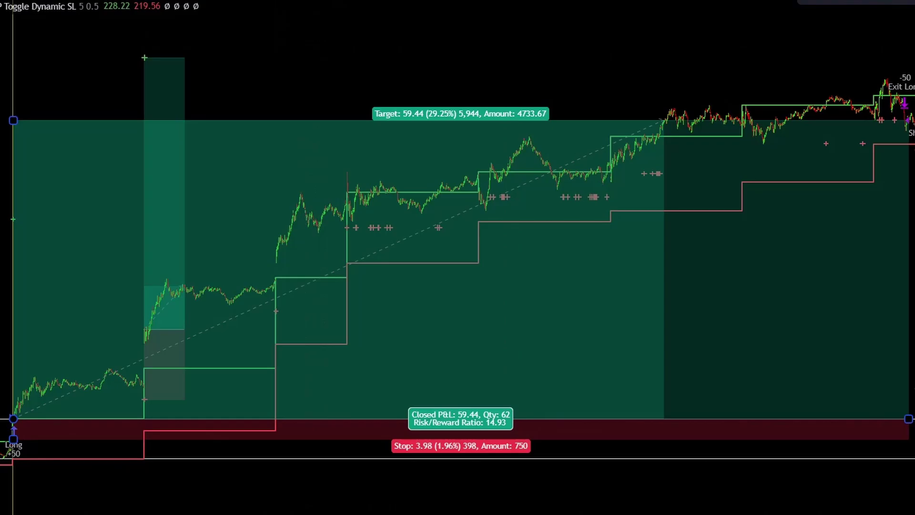
Step: Open the strategy's properties from its backtest report and review the order size, initial capital, commission and slippage
left_click(181, 513)
left_click(153, 167)
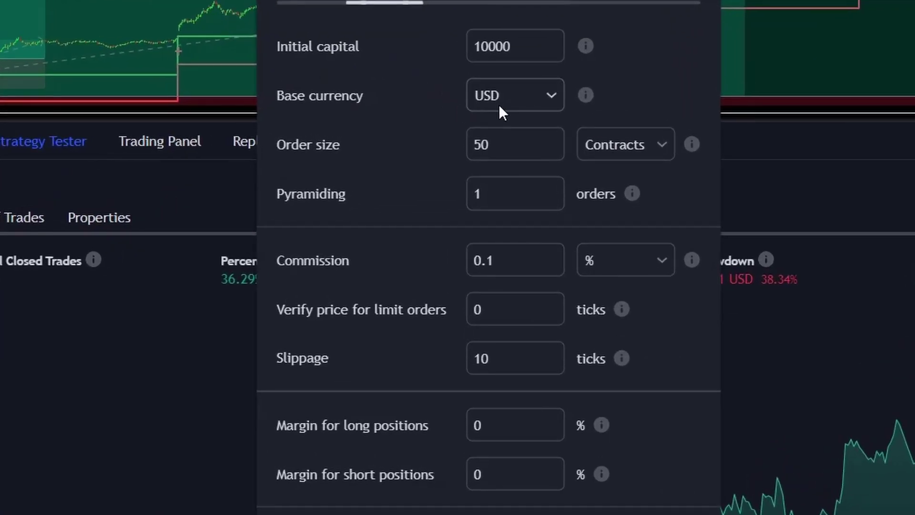
left_click(502, 137)
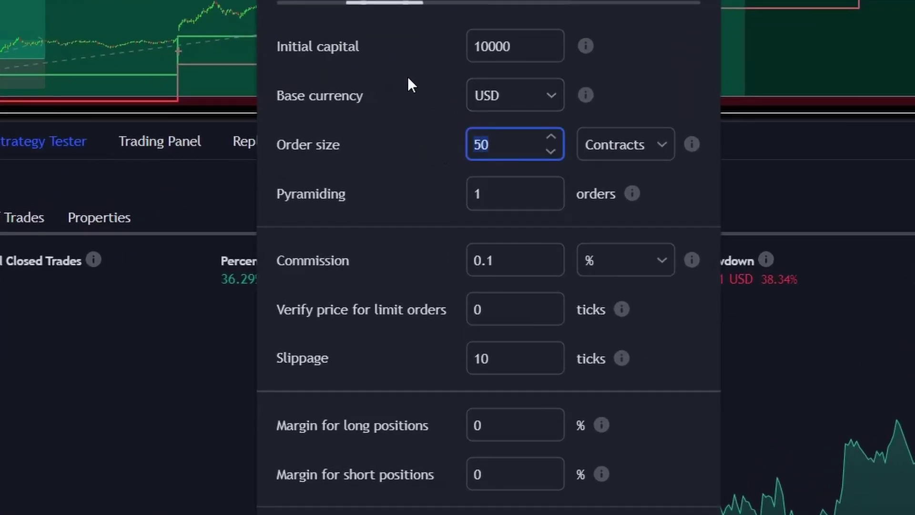
left_click_drag(510, 49, 450, 64)
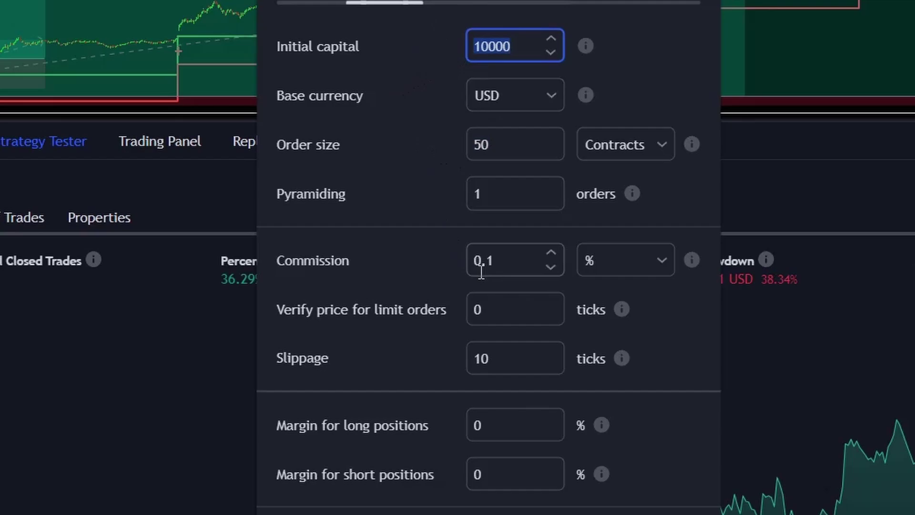
left_click(495, 263)
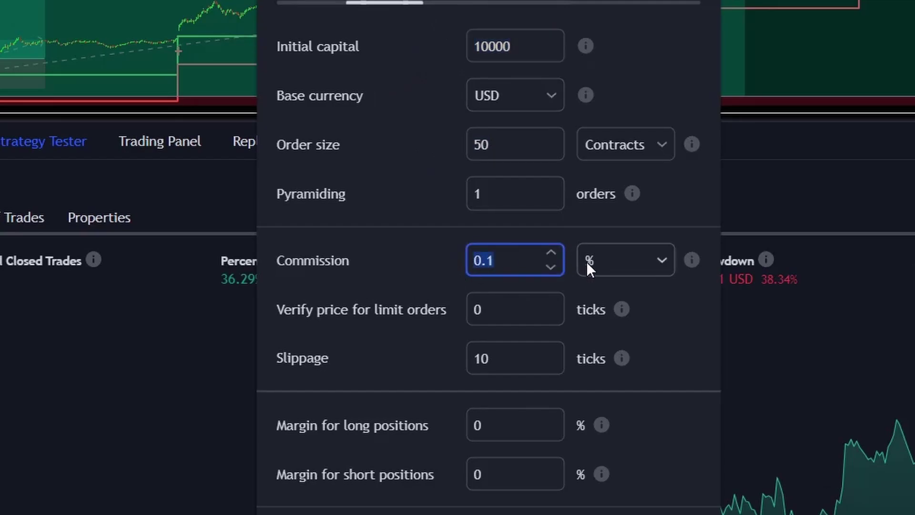
left_click(501, 355)
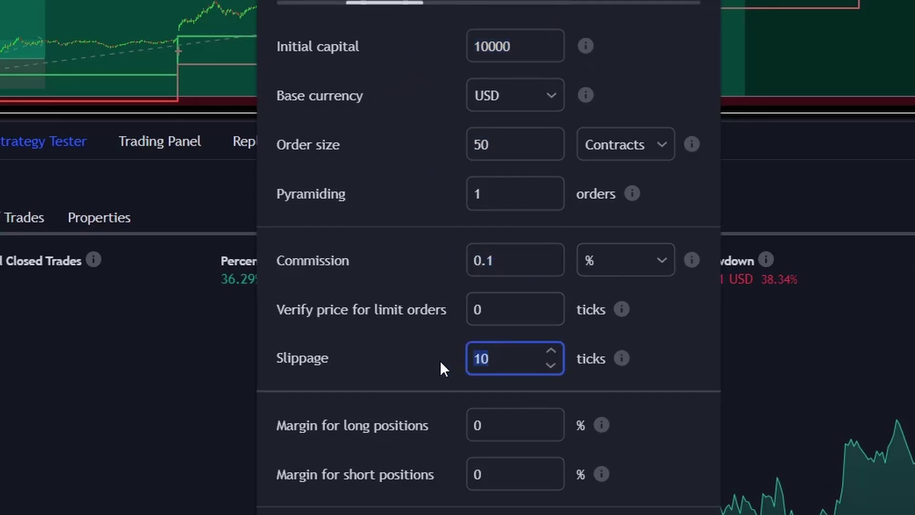
left_click(210, 198)
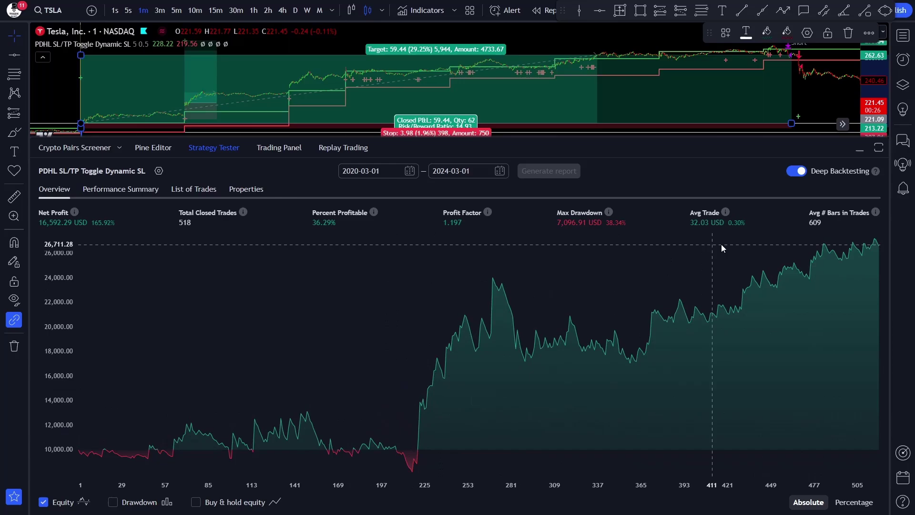
Step: Generate a deep backtesting report for the PDHL SL/TP strategy covering 2024-03-01 to 2024-08-20
left_click(366, 171)
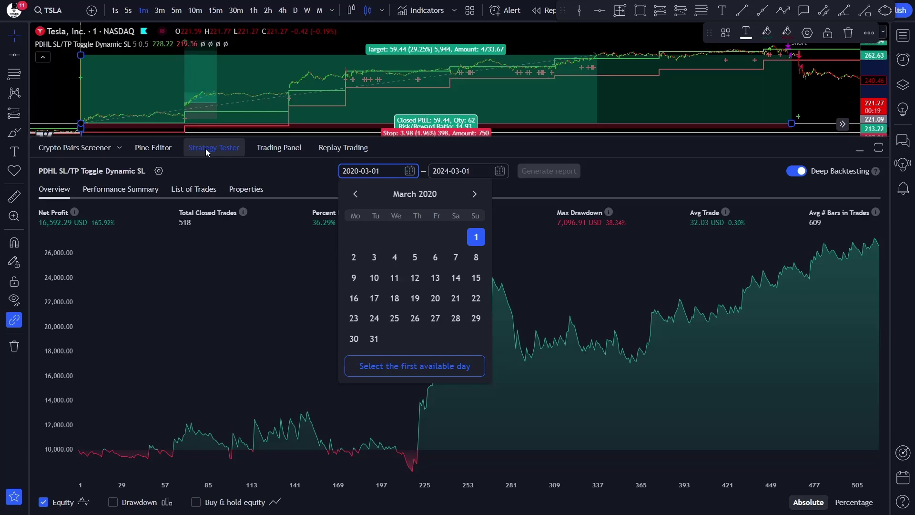
left_click(358, 171)
key("BackSpace")
type("4")
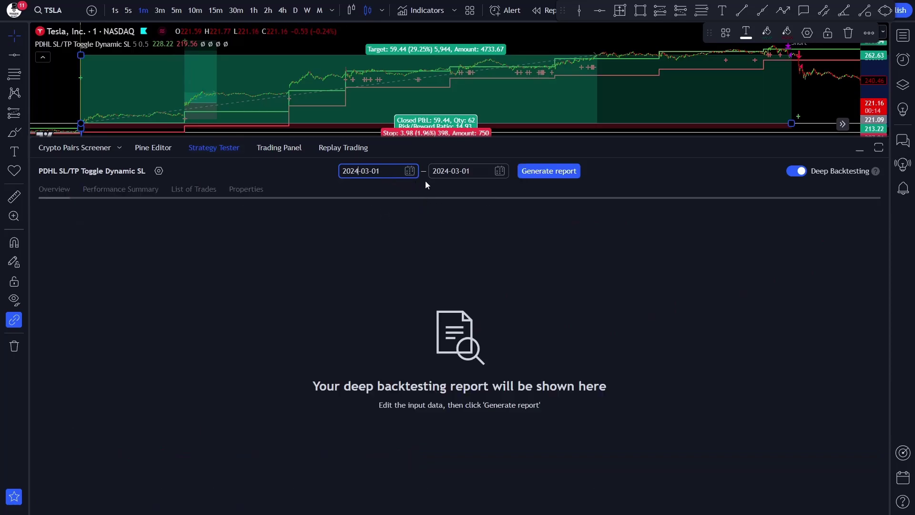
left_click(461, 170)
key("BackSpace")
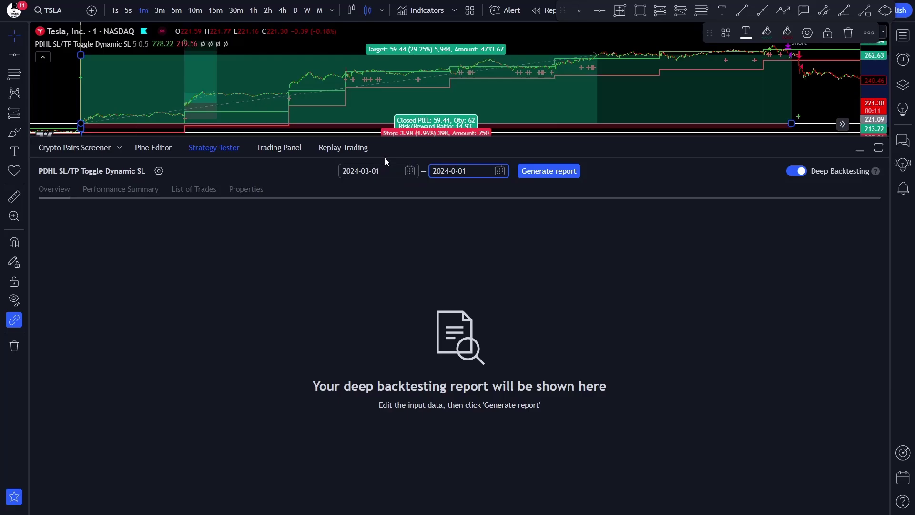
type("8")
left_click_drag(474, 168, 461, 170)
type("20")
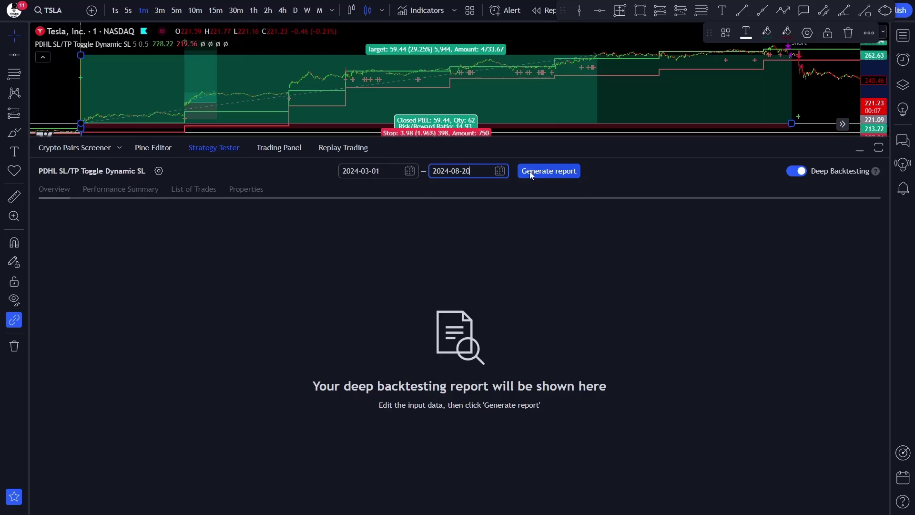
left_click(529, 171)
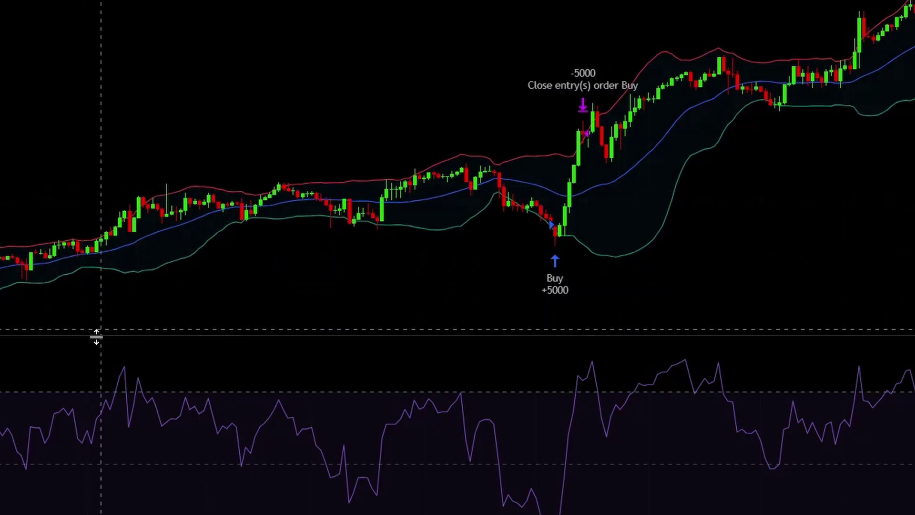
Step: Look up the Bollinger Bands and Relative Strength Index indicators in the indicator library
key("slash")
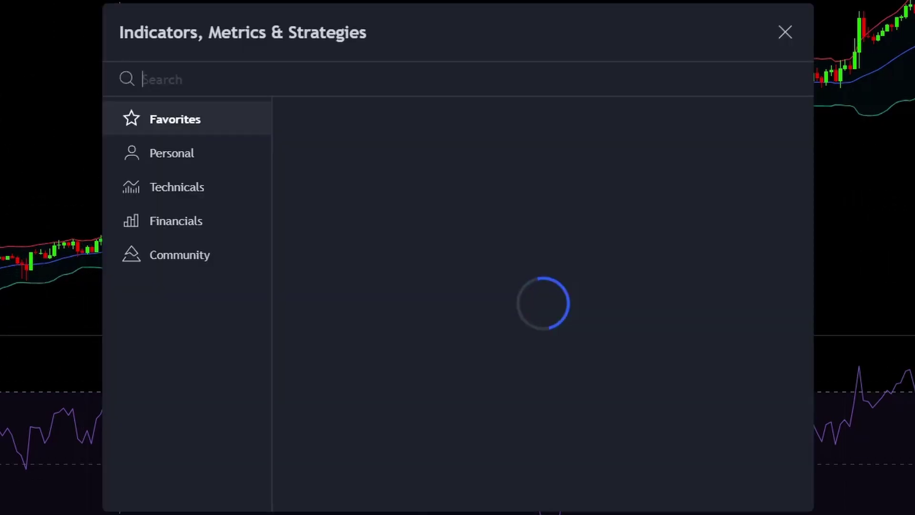
type("bollin")
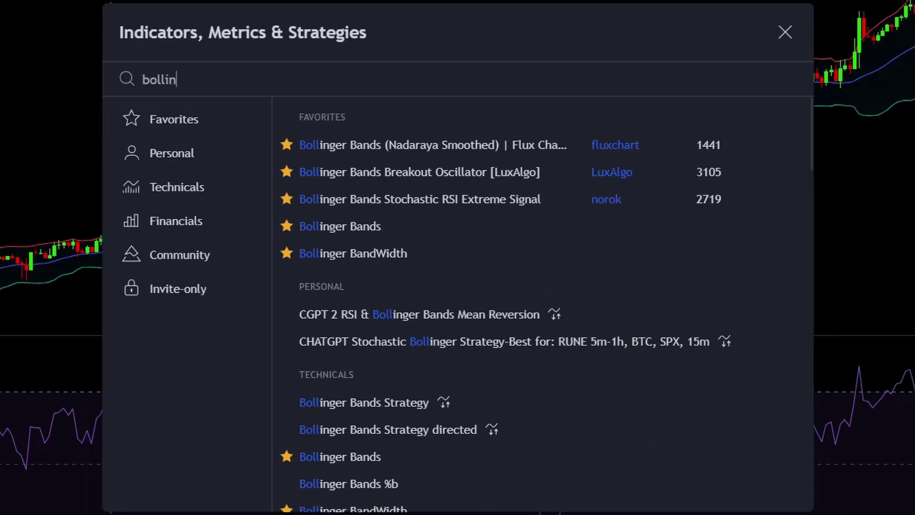
type("ger bands")
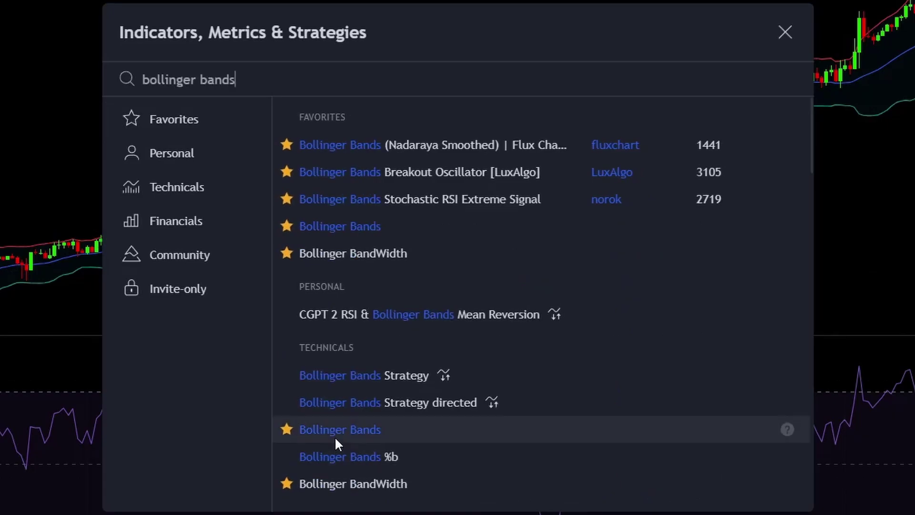
left_click(368, 439)
type("r")
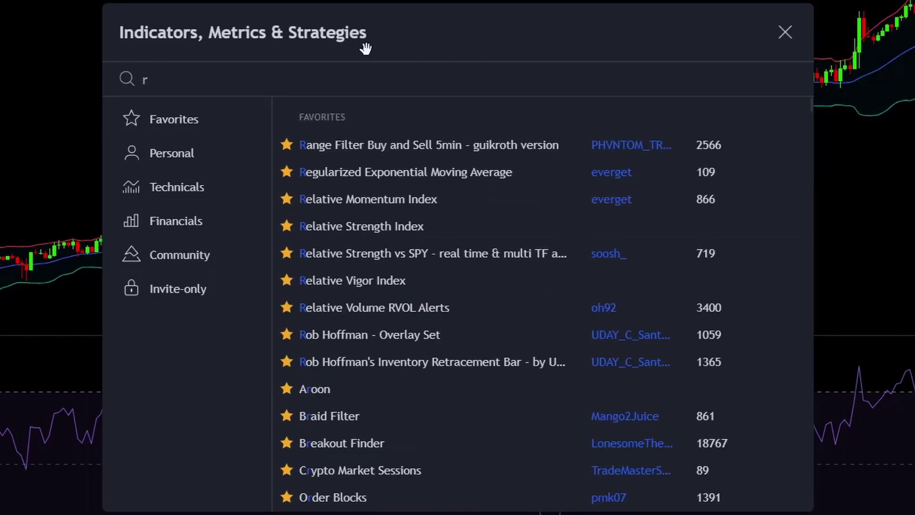
type("si")
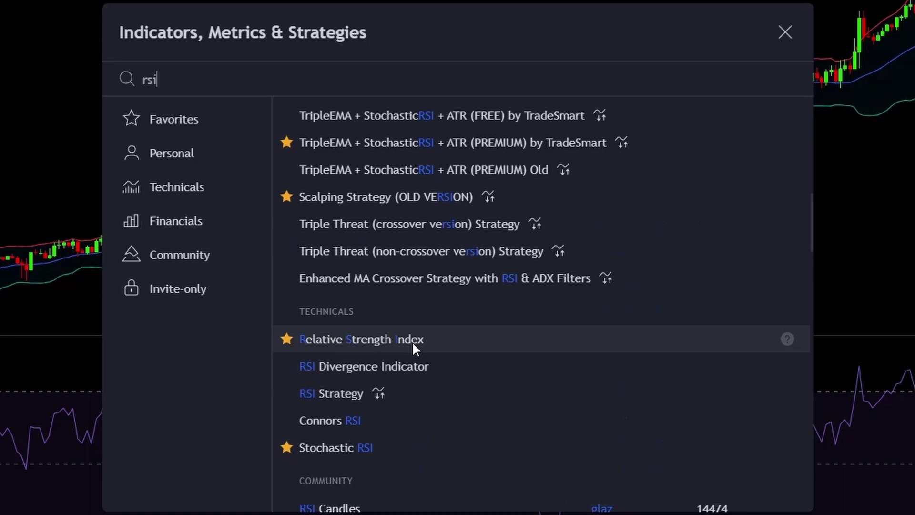
key("Escape")
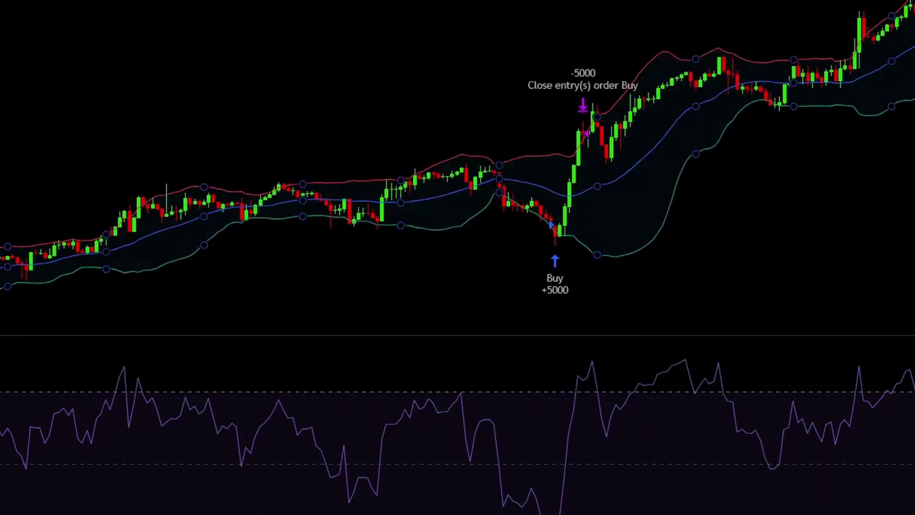
Step: Open the Bollinger Bands settings and review the length and standard deviation inputs
double_click(429, 198)
left_click(426, 128)
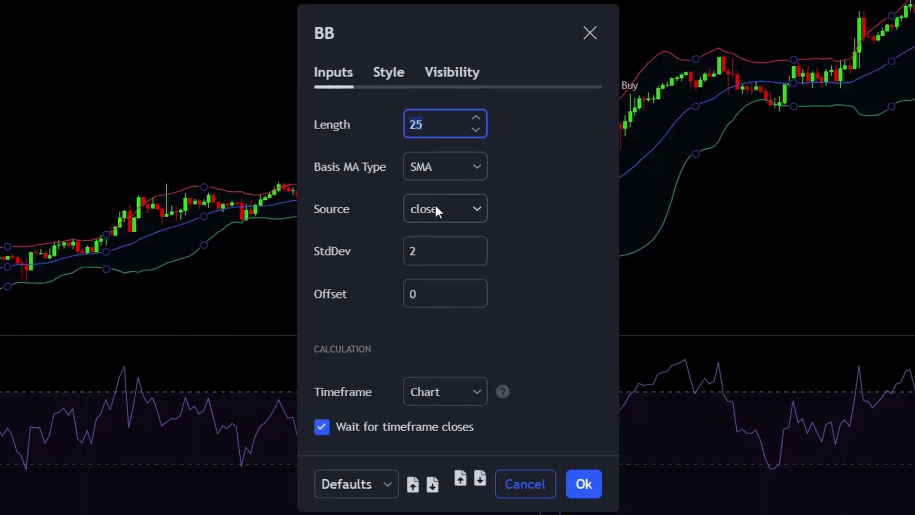
double_click(409, 252)
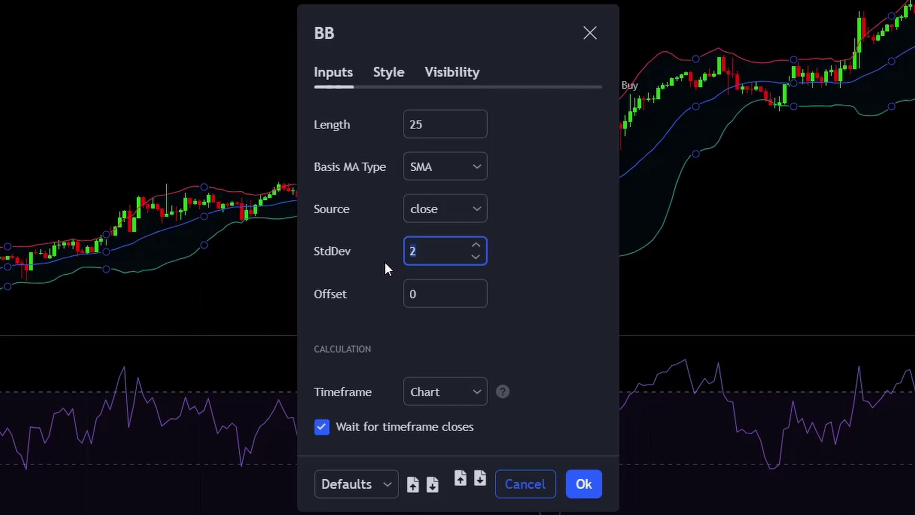
key("Tab")
key("Return")
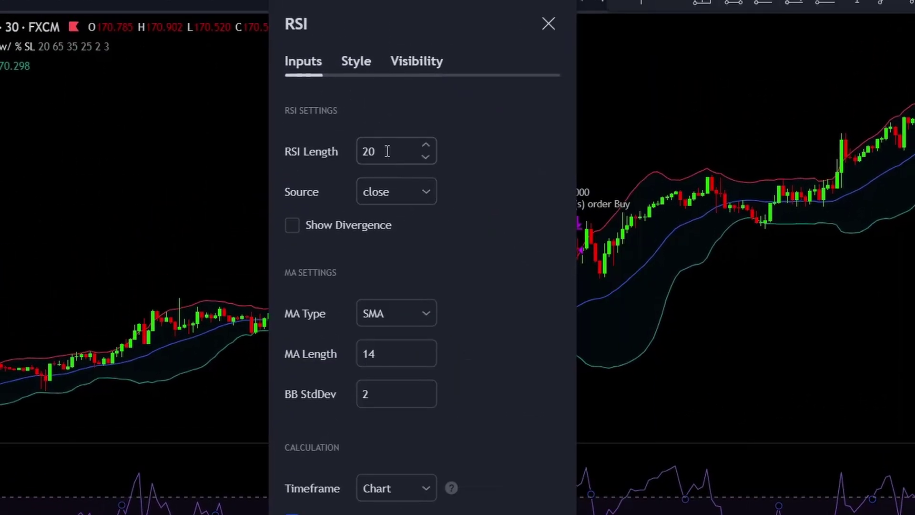
Step: Review the RSI indicator's length and its upper and lower band levels
double_click(387, 151)
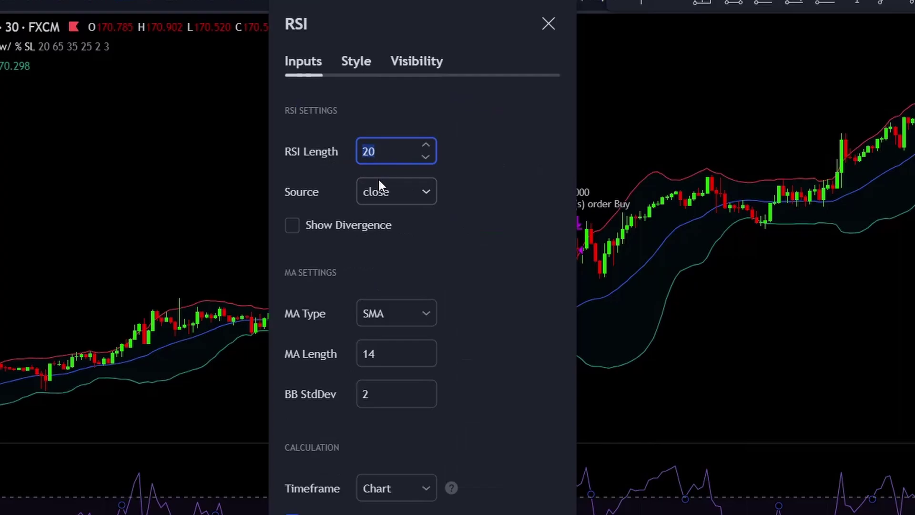
left_click(357, 65)
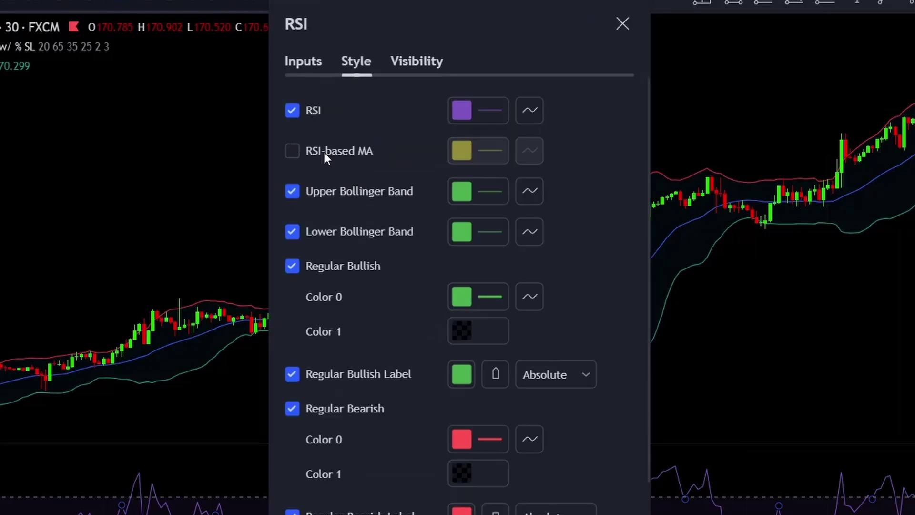
scroll(344, 286, "down", 2)
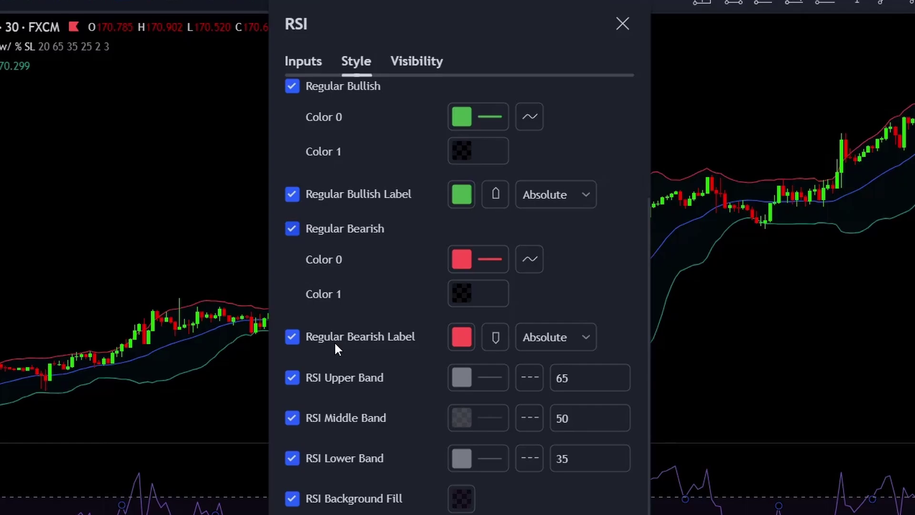
left_click_drag(585, 379, 524, 379)
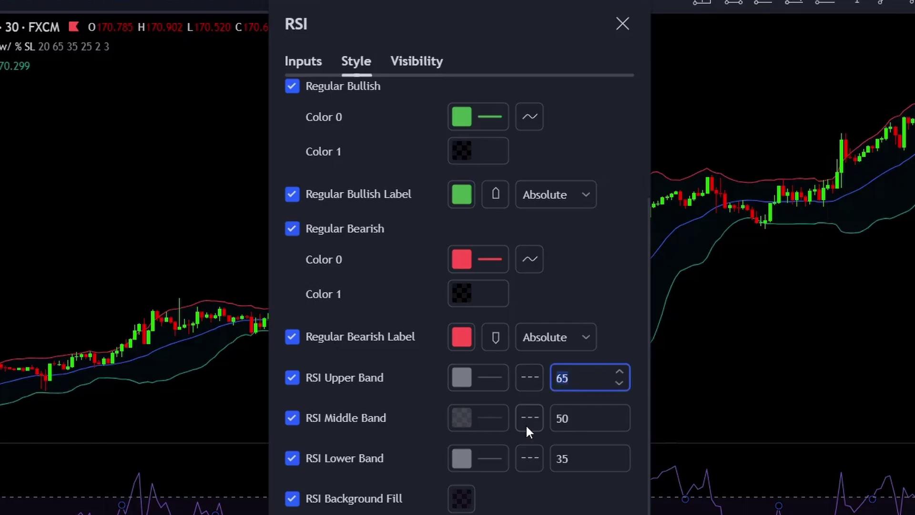
left_click_drag(575, 459, 545, 461)
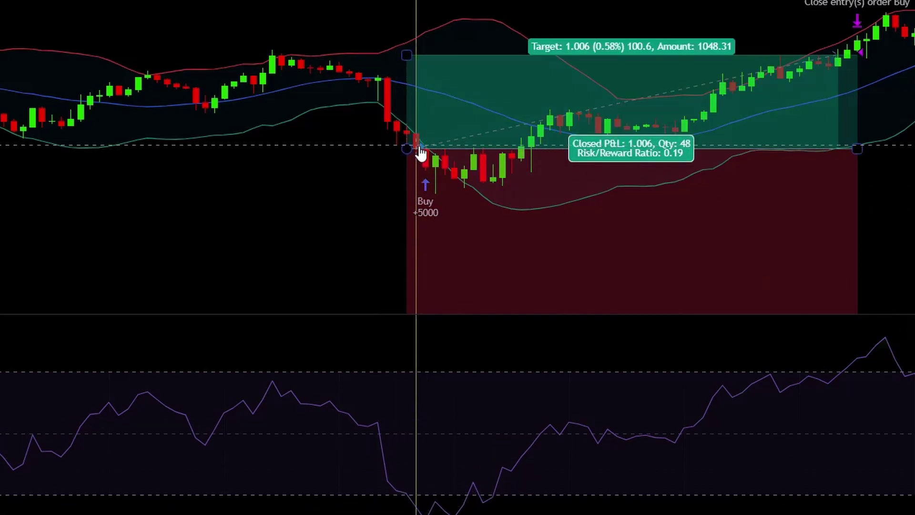
Step: Shift the long position's entry to the Buy signal's candle, giving a target of about 1.029 (0.59%), and inspect its stop and RSI exit
left_click_drag(405, 150, 417, 151)
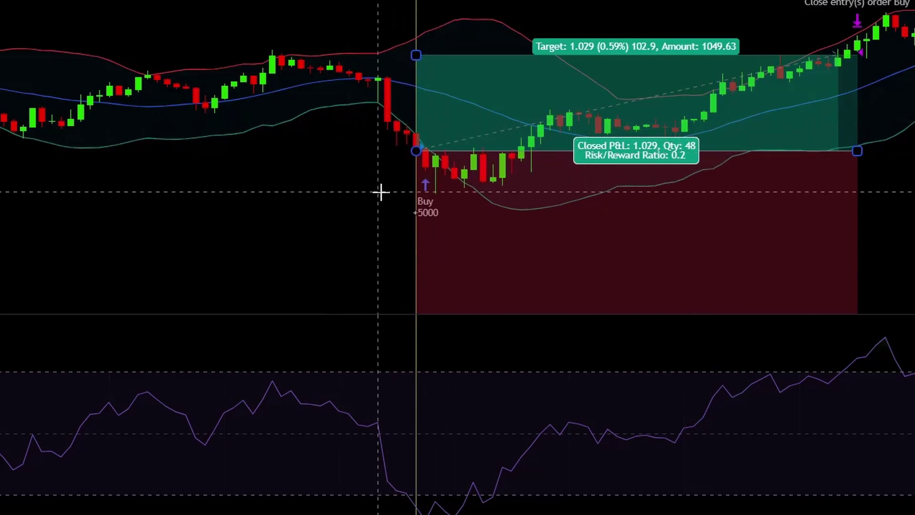
mouse_move(341, 223)
left_mouse_down()
mouse_move(310, 123)
mouse_move(311, 62)
left_mouse_up()
left_click_drag(269, 148, 271, 0)
left_click_drag(911, 71, 910, 119)
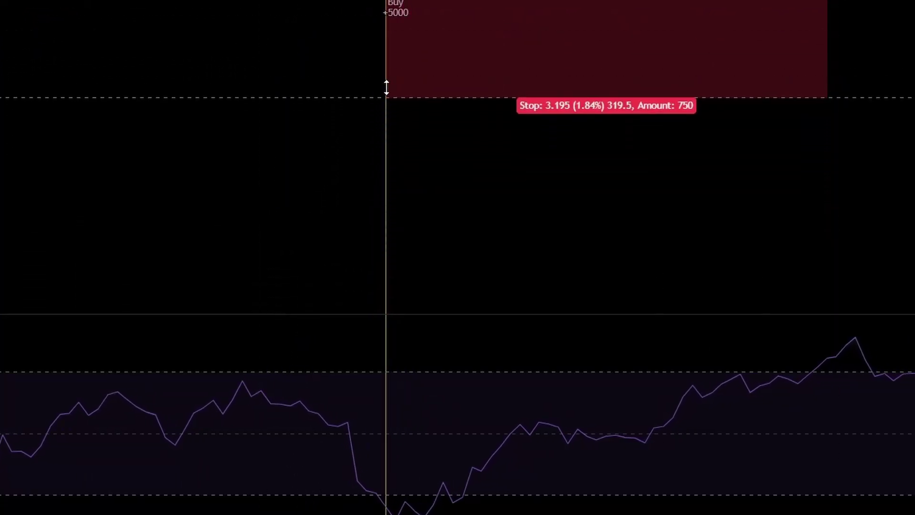
left_click_drag(387, 88, 559, 182)
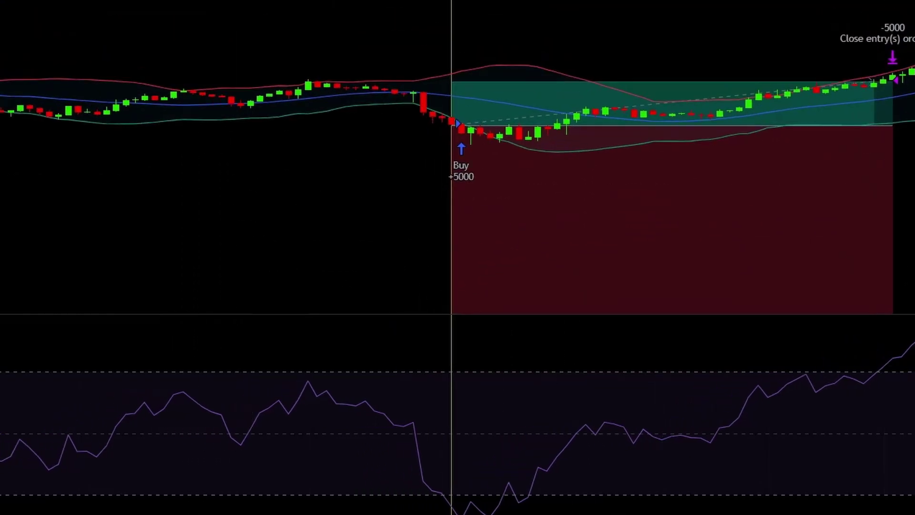
left_click_drag(914, 242, 914, 59)
left_click_drag(767, 22, 726, 0)
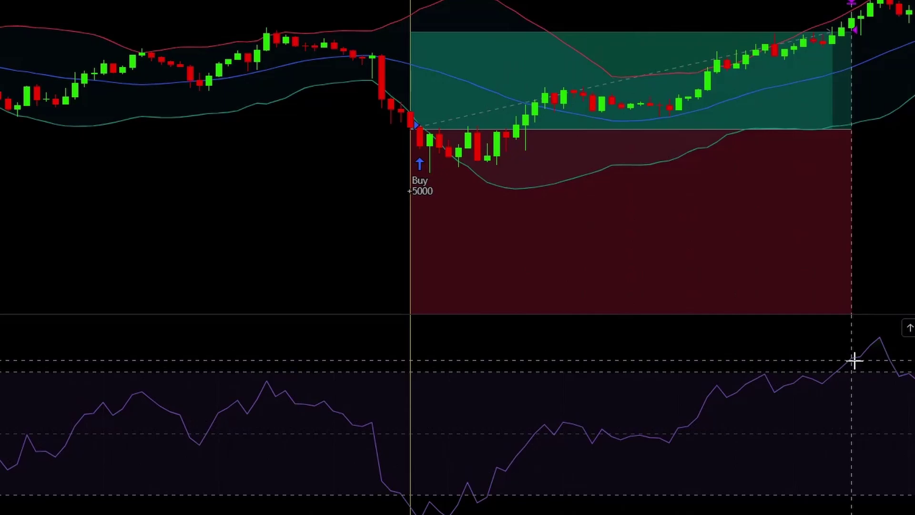
left_click(847, 374)
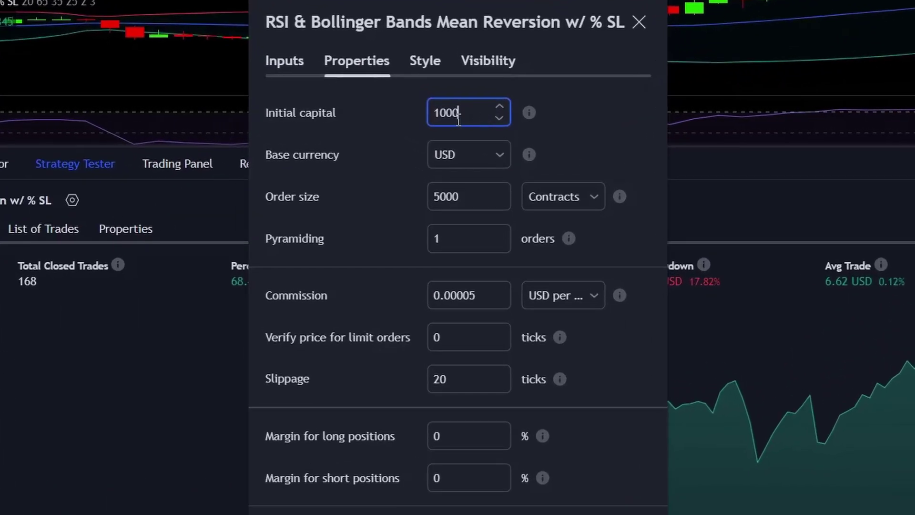
Step: Review the RSI & Bollinger Bands strategy's initial capital, order size, commission and slippage, keeping the commission type as USD per contract
left_click_drag(460, 113, 397, 118)
left_click_drag(469, 189, 397, 189)
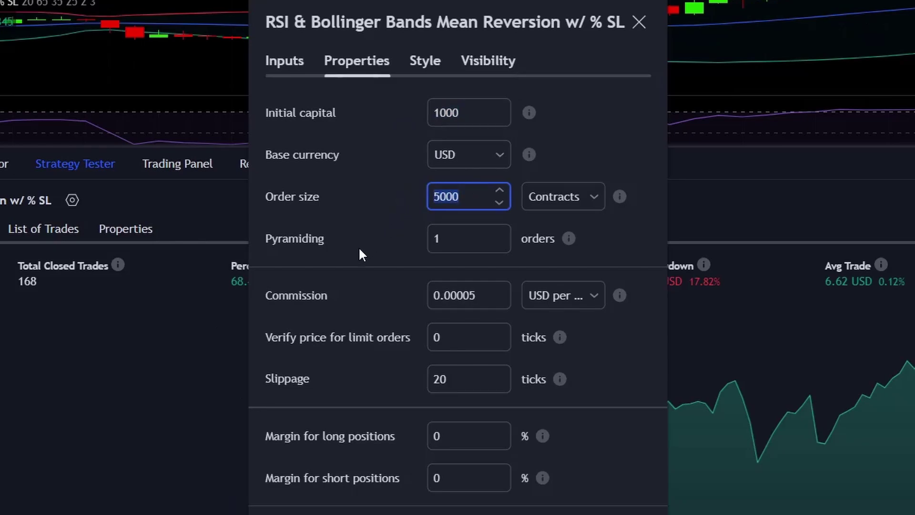
left_click_drag(478, 295, 439, 294)
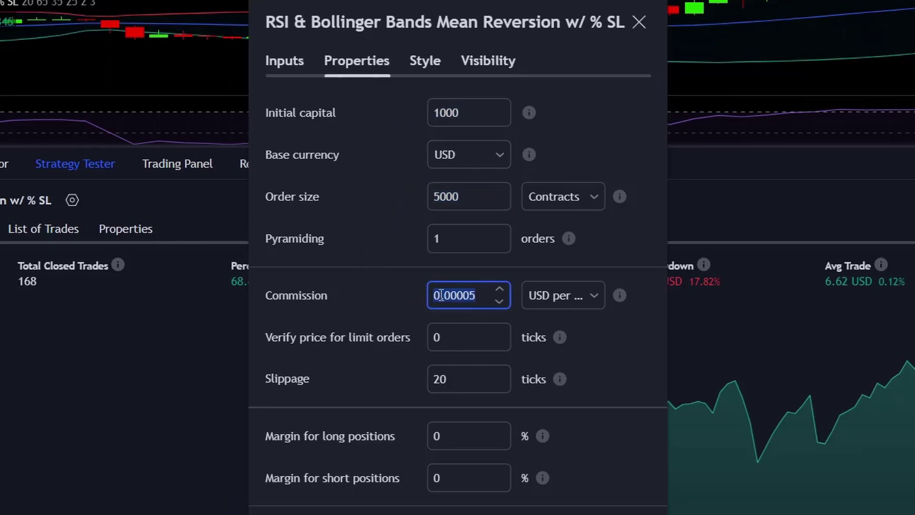
left_click(555, 297)
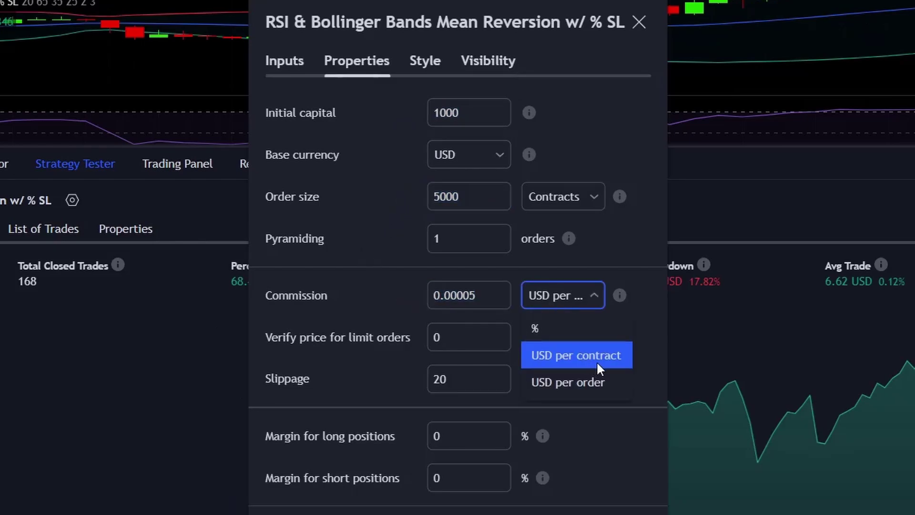
left_click(539, 355)
left_click_drag(446, 376, 405, 381)
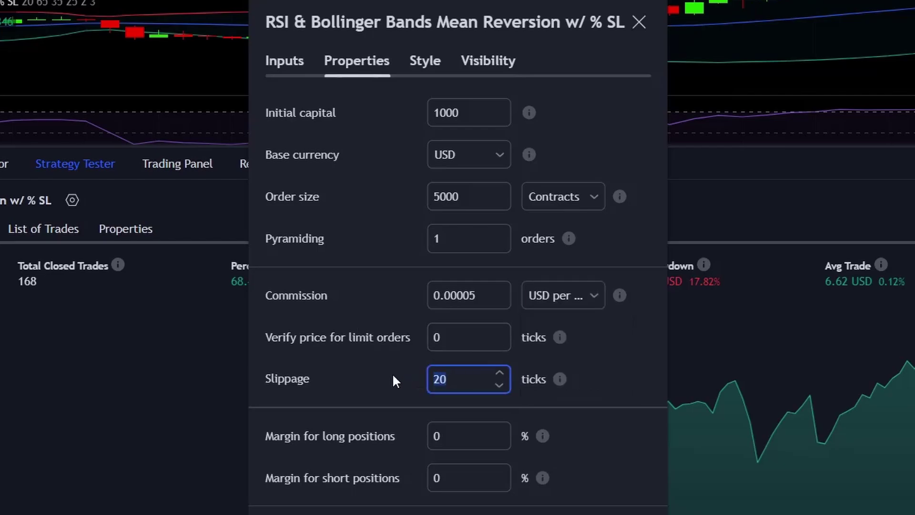
left_click(189, 202)
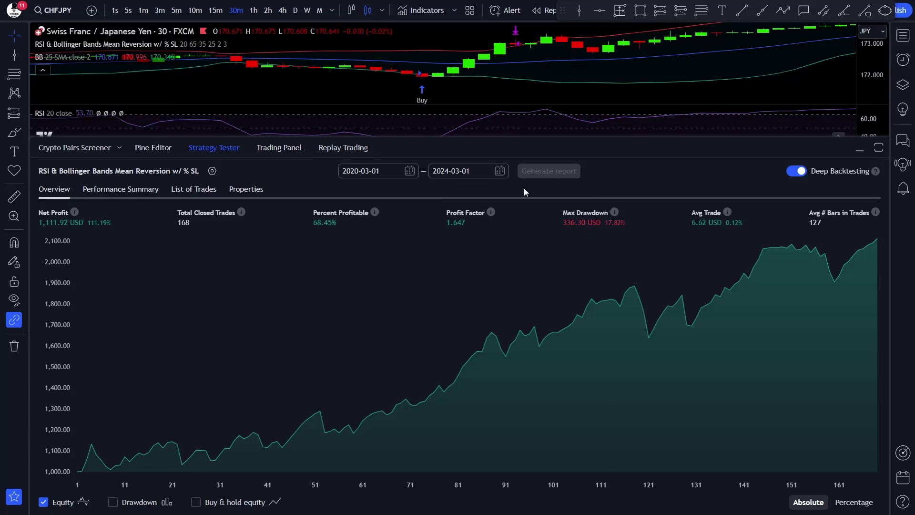
Step: Backtest the RSI & Bollinger Bands Mean Reversion strategy on CHFJPY from 2024-03-01 to 2024-08-20
left_click(364, 171)
left_click(360, 172)
key("BackSpace")
type("4")
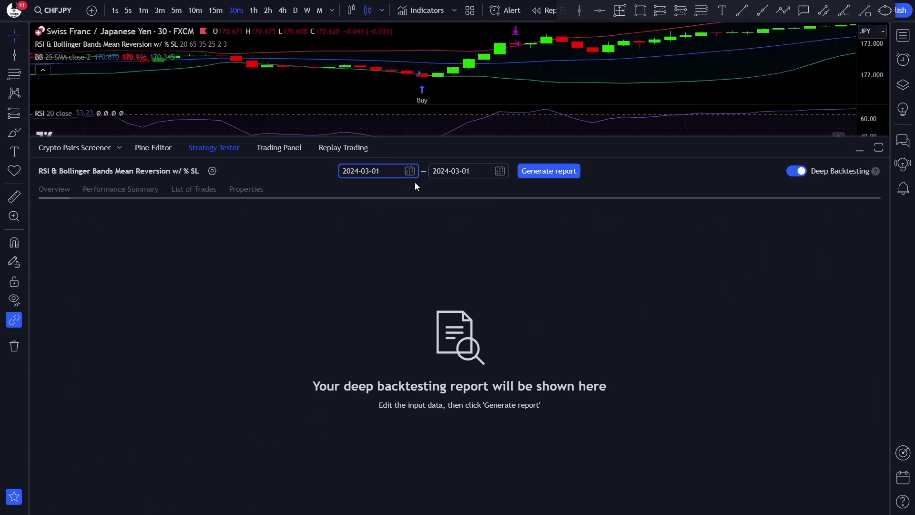
left_click(460, 171)
key("BackSpace")
type("8")
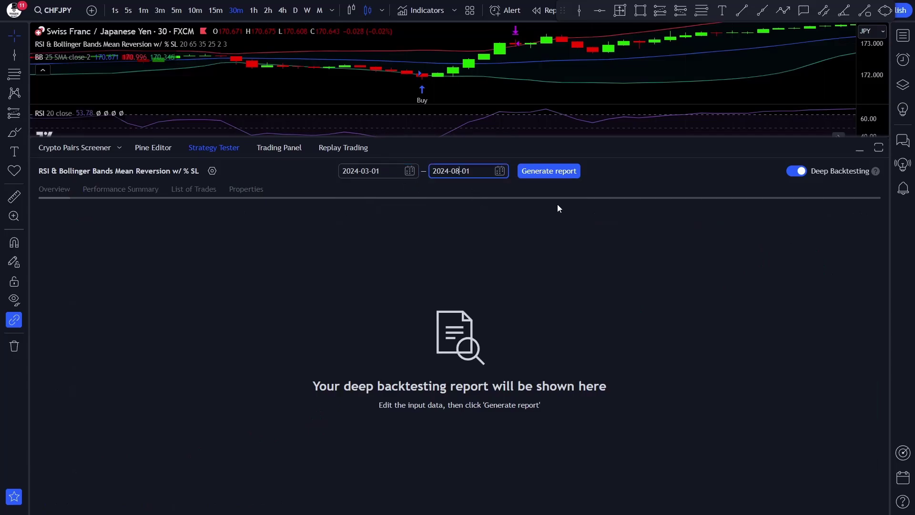
left_click_drag(482, 172, 460, 167)
type("20")
left_click(549, 171)
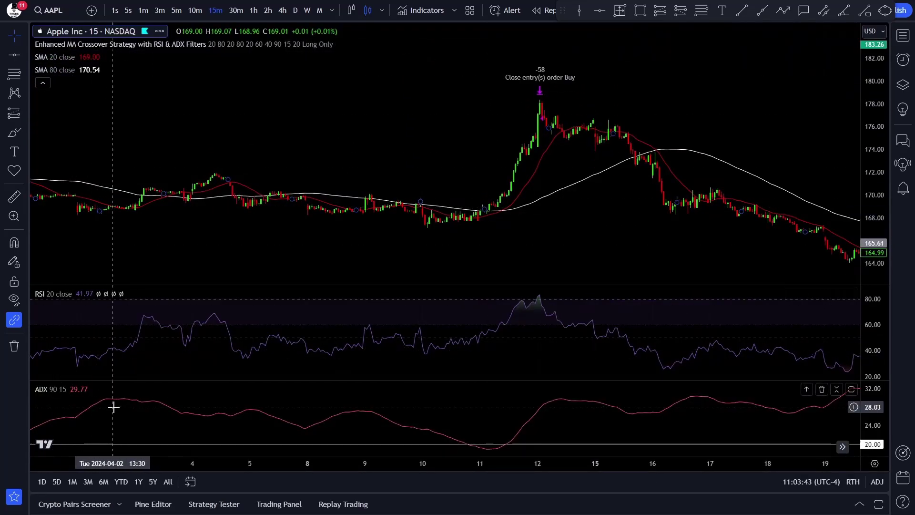
Step: Search the indicator library for "moving average sim" to locate the Moving Average Simple indicator
left_click(418, 8)
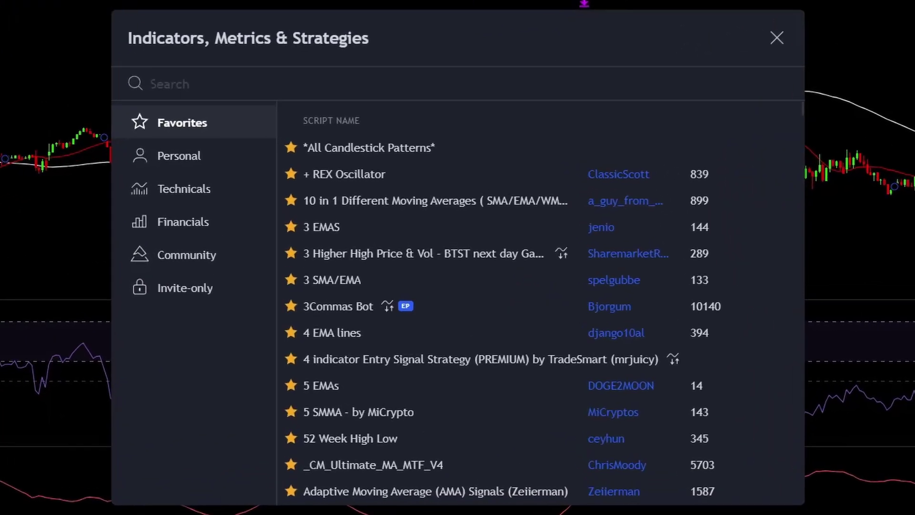
type("s")
key("BackSpace")
type("moving s")
key("BackSpace")
type("aver")
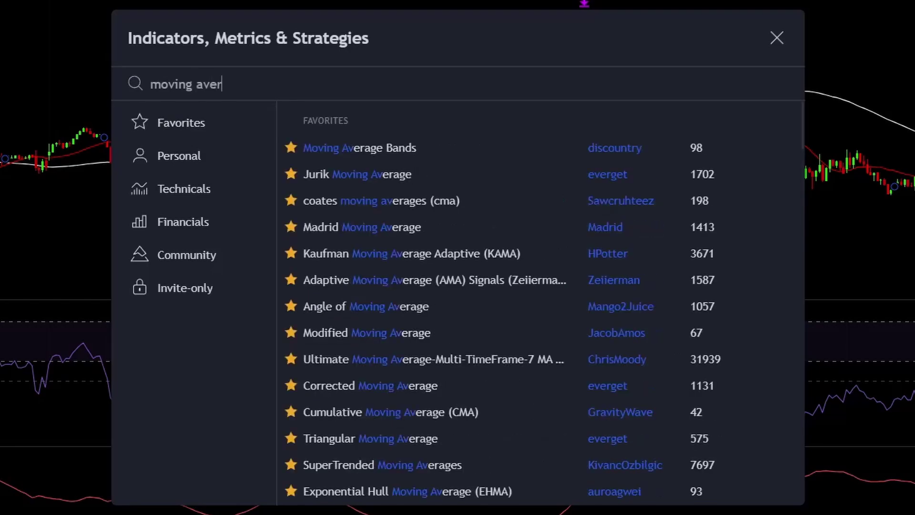
type("age sim")
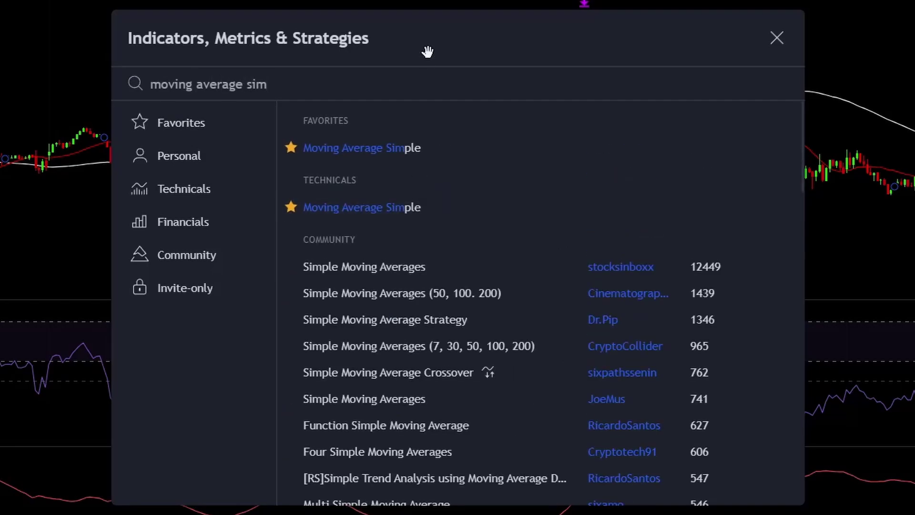
Step: Replace the indicator search with "rsi" and locate Relative Strength Index among the technicals
key("BackSpace")
key("BackSpace")
key("BackSpace")
key("BackSpace")
key("BackSpace")
key("BackSpace")
key("BackSpace")
key("BackSpace")
key("BackSpace")
key("BackSpace")
key("BackSpace")
key("BackSpace")
key("BackSpace")
key("BackSpace")
key("BackSpace")
key("BackSpace")
key("BackSpace")
key("BackSpace")
type("rsi")
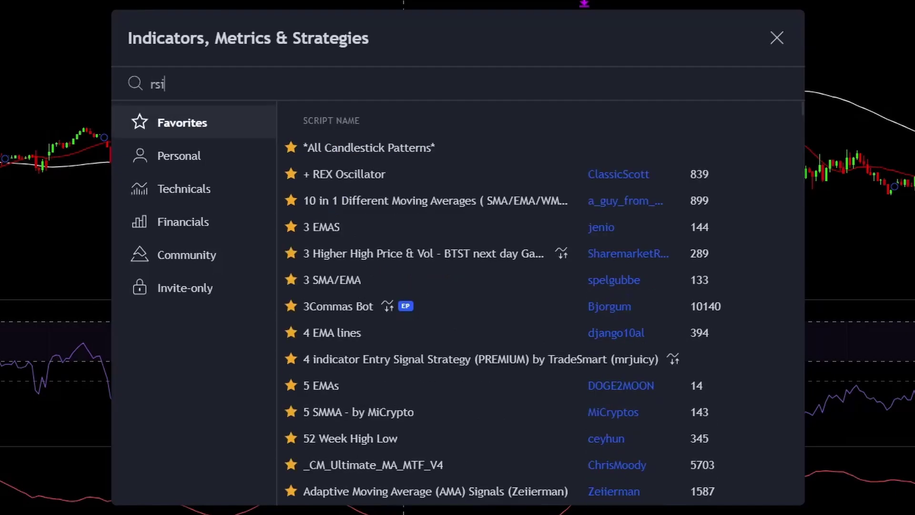
scroll(338, 252, "down", 6)
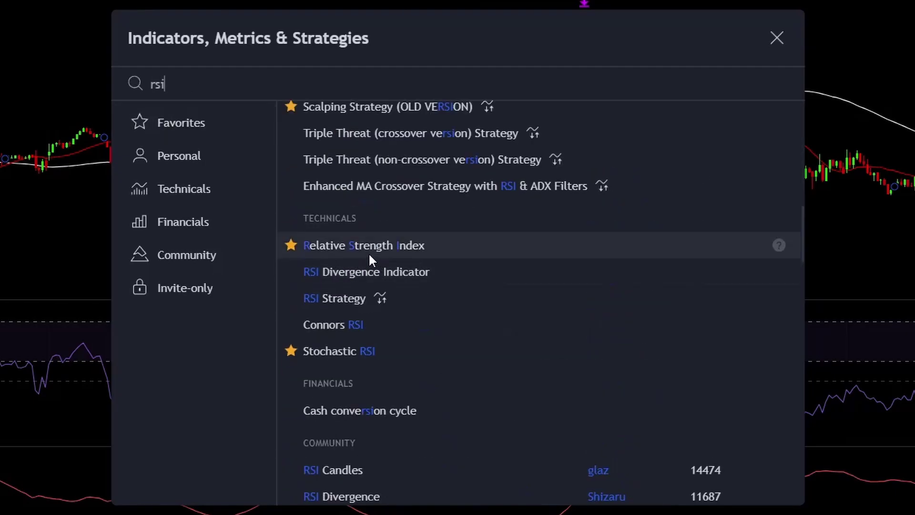
Step: Replace the indicator search with "adx"
key("BackSpace")
key("BackSpace")
key("BackSpace")
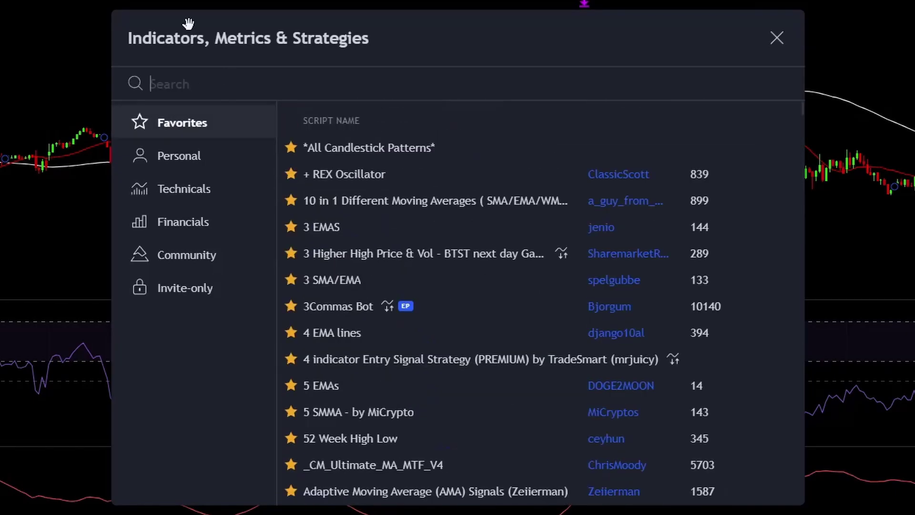
type("adx")
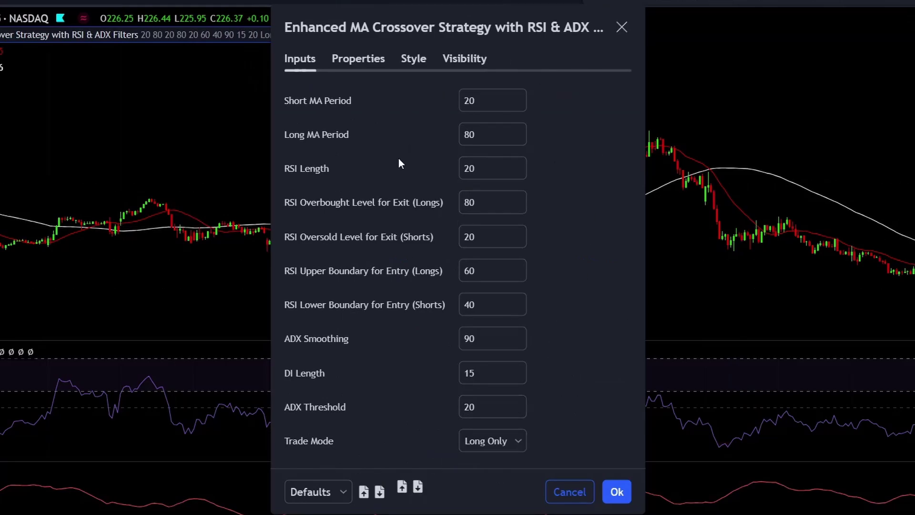
Step: Review the Enhanced MA Crossover strategy's Trade Mode options, keeping Long Only
left_click(475, 447)
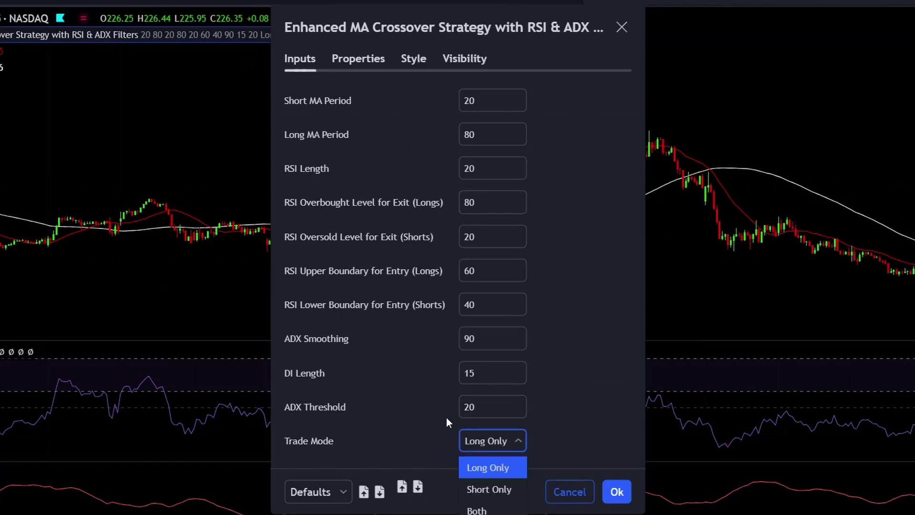
left_click(471, 442)
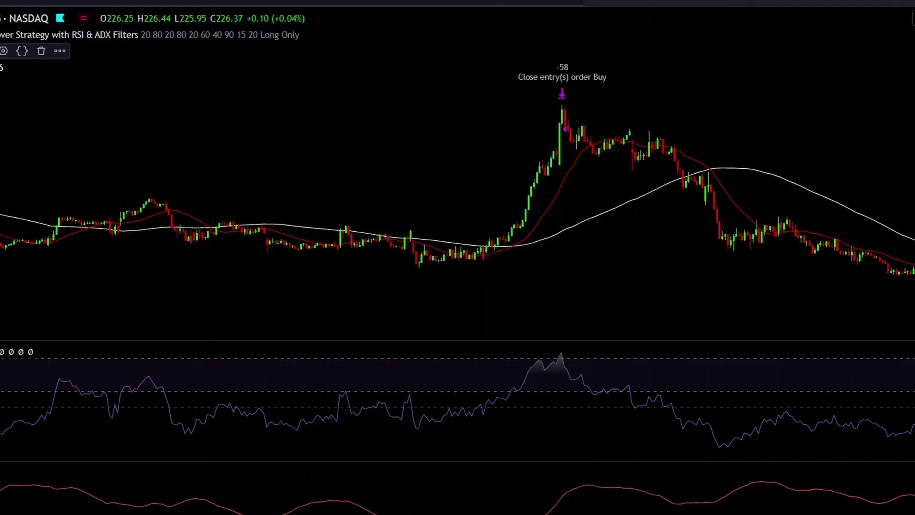
Step: Review the length and line style of the 20-period and 80-period SMA indicators
double_click(1, 51)
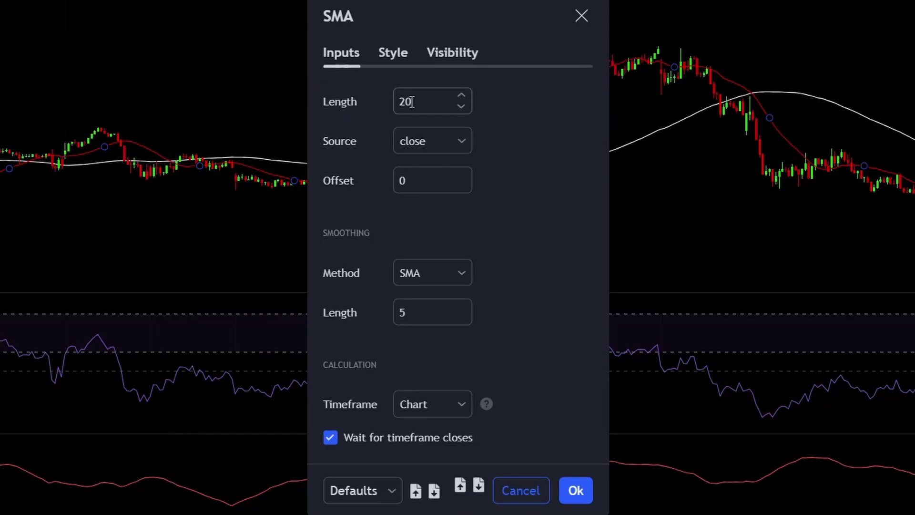
double_click(412, 102)
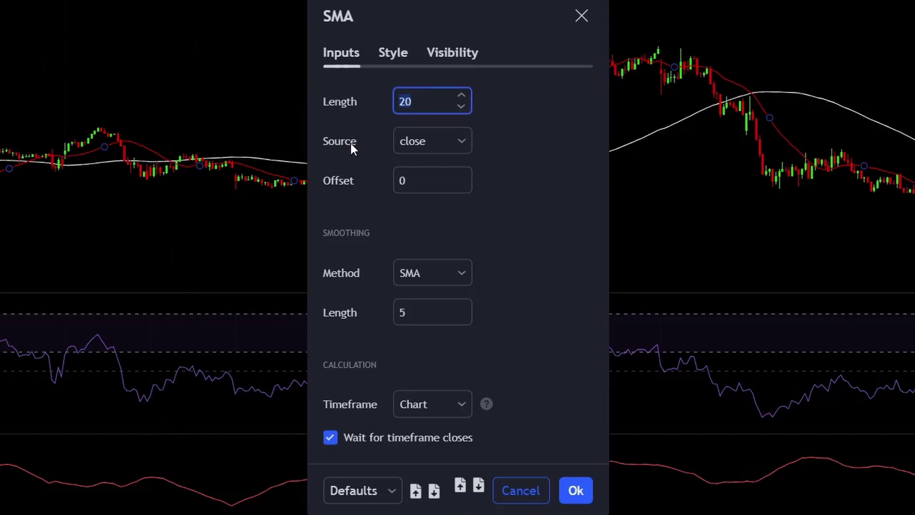
left_click(382, 56)
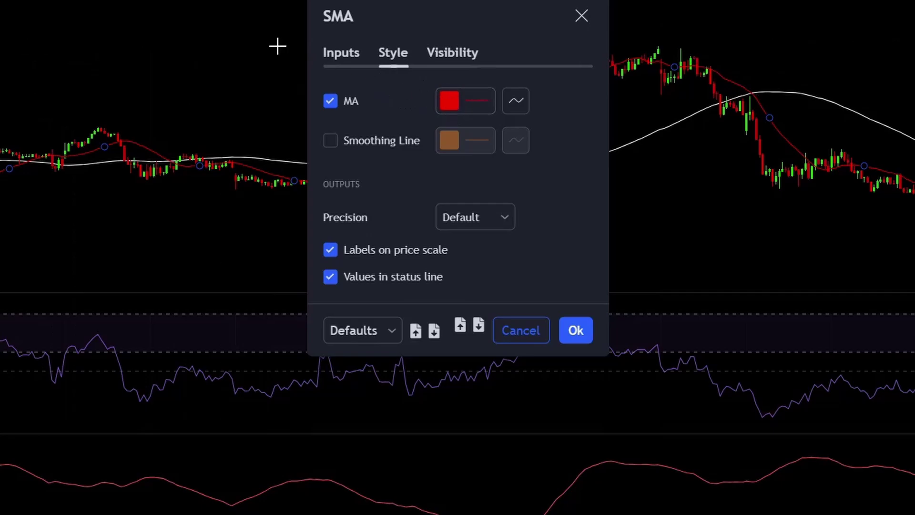
key("Escape")
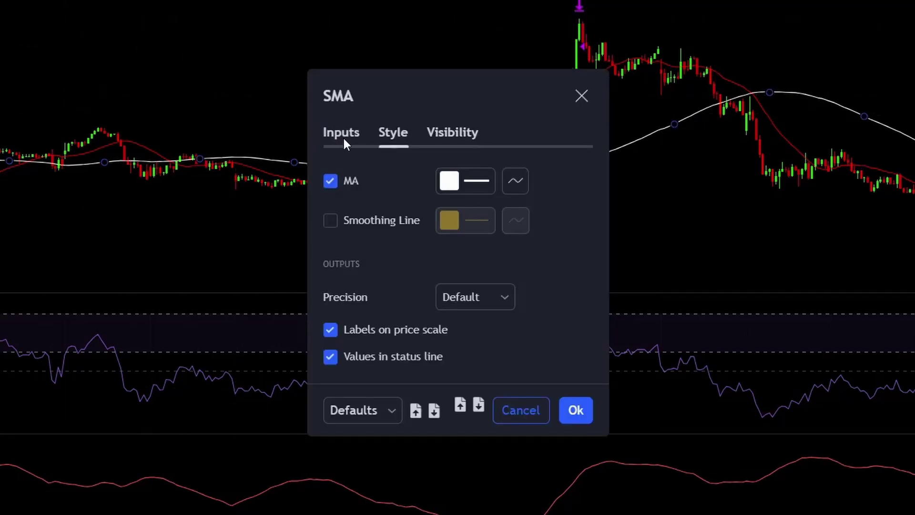
left_click(341, 132)
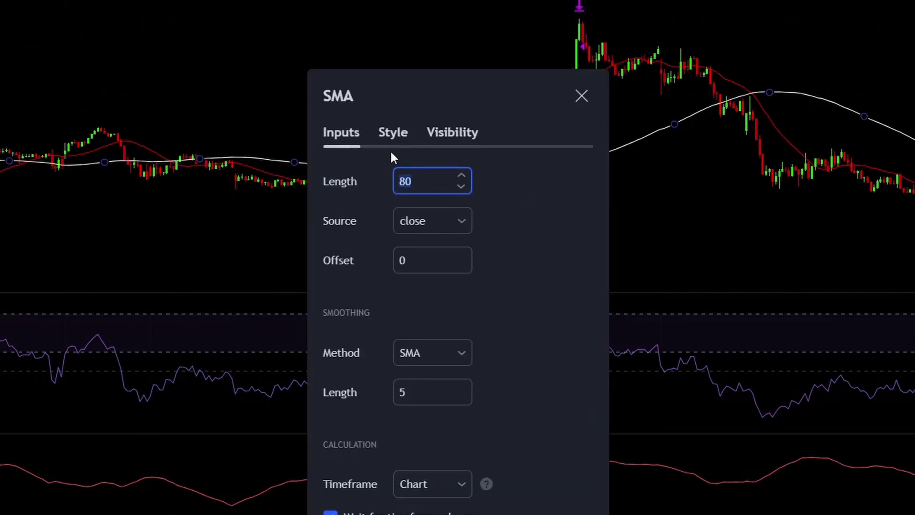
left_click(394, 132)
left_click(288, 130)
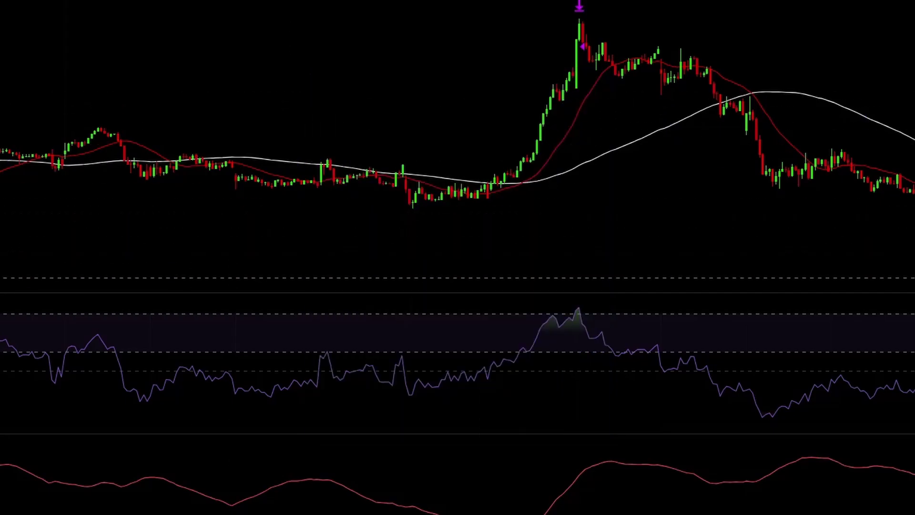
Step: Review the RSI indicator's length and its upper and lower band levels, and hide its middle band
left_click(14, 301)
left_click(357, 56)
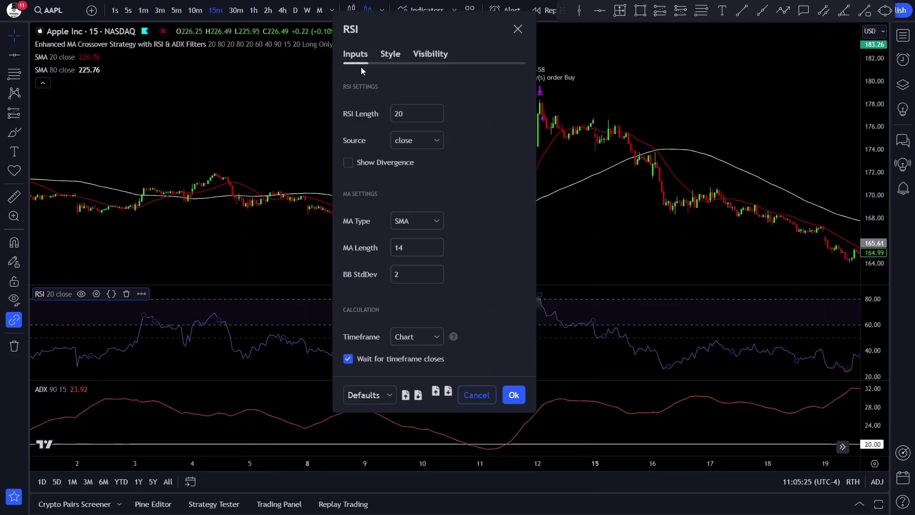
left_click(400, 114)
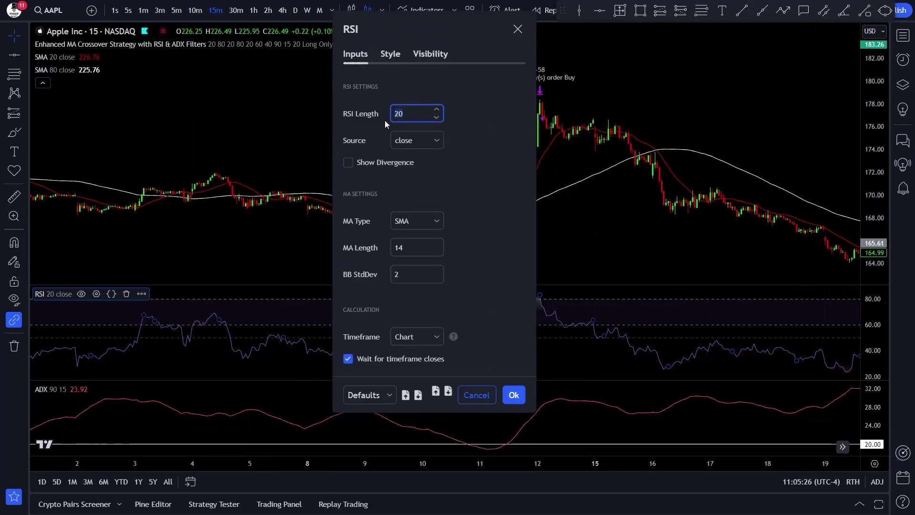
left_click(381, 58)
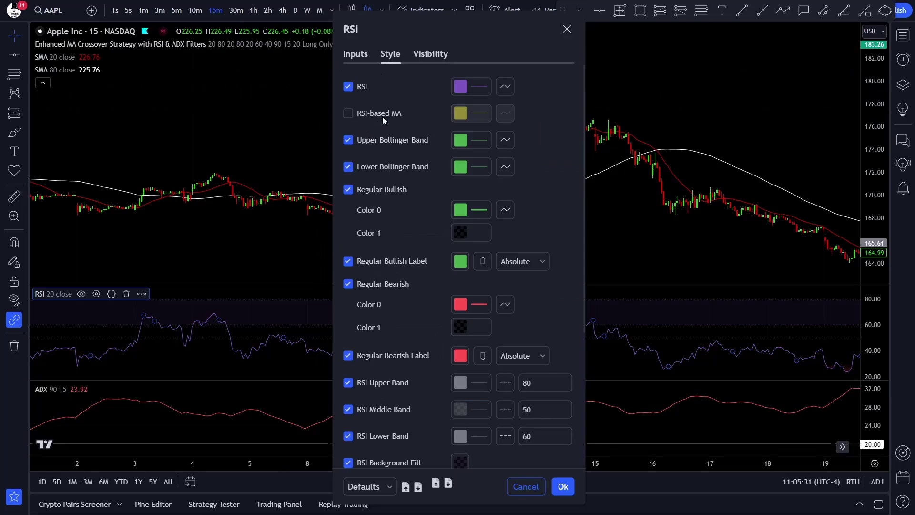
scroll(439, 252, "down", 5)
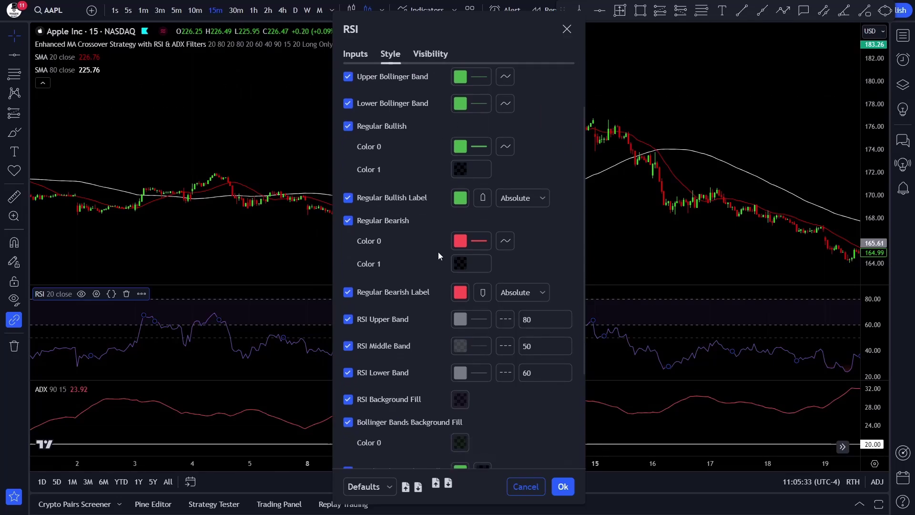
left_click(526, 264)
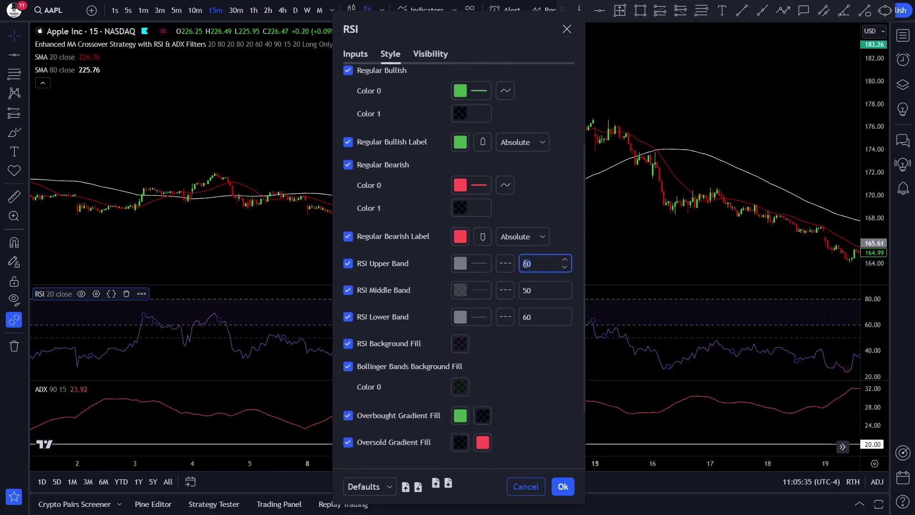
left_click(520, 323)
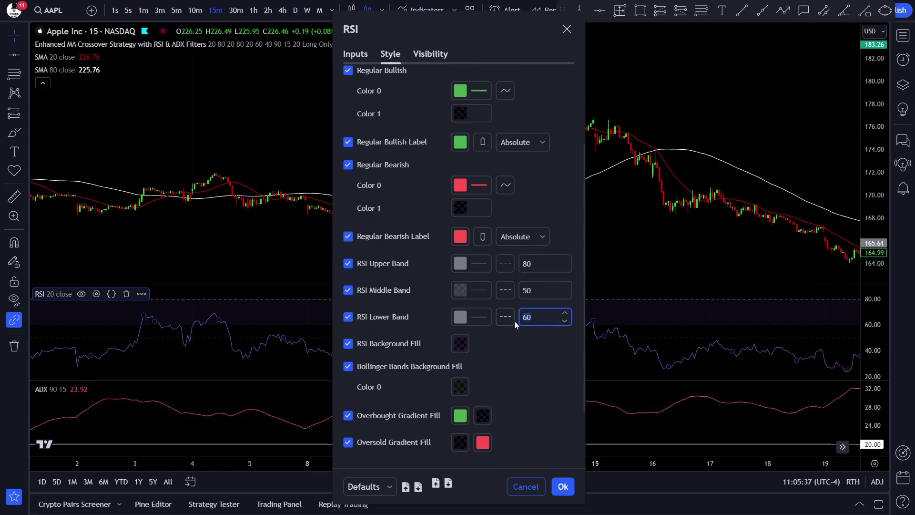
left_click(347, 291)
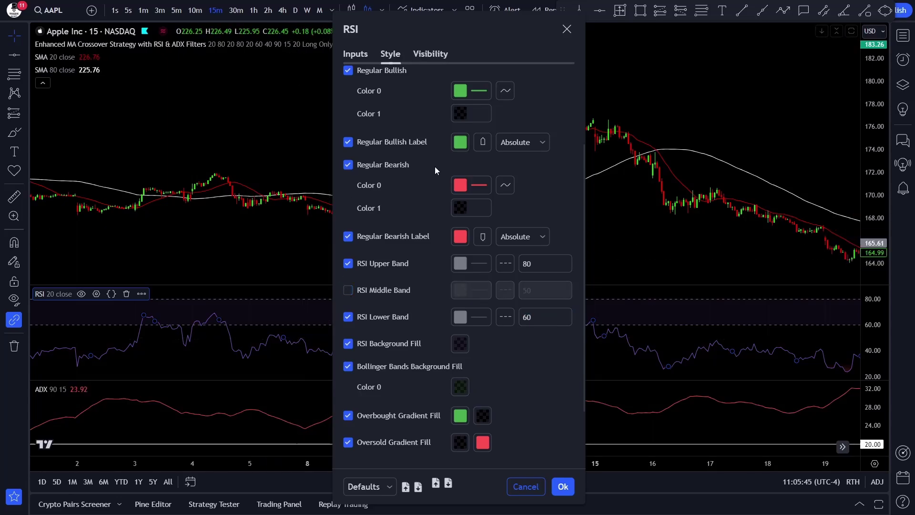
left_click(272, 116)
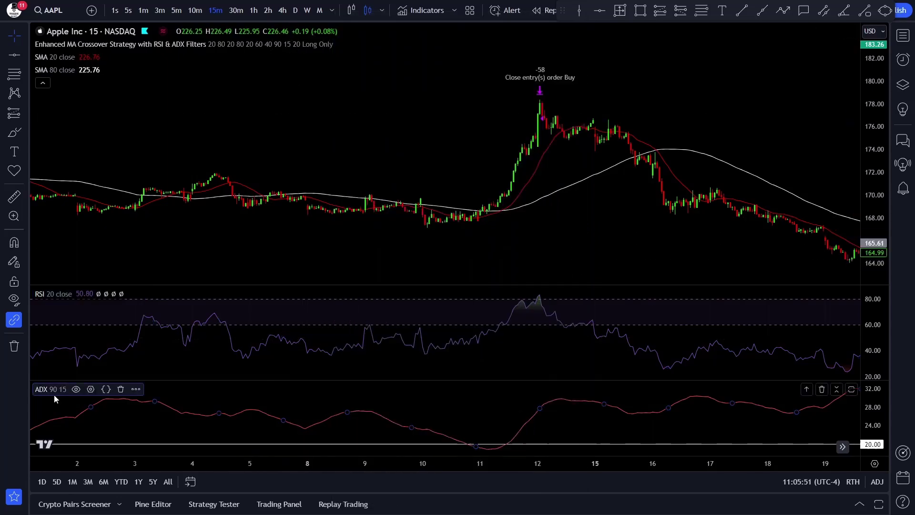
Step: Review the ADX indicator's smoothing and DI length
double_click(53, 391)
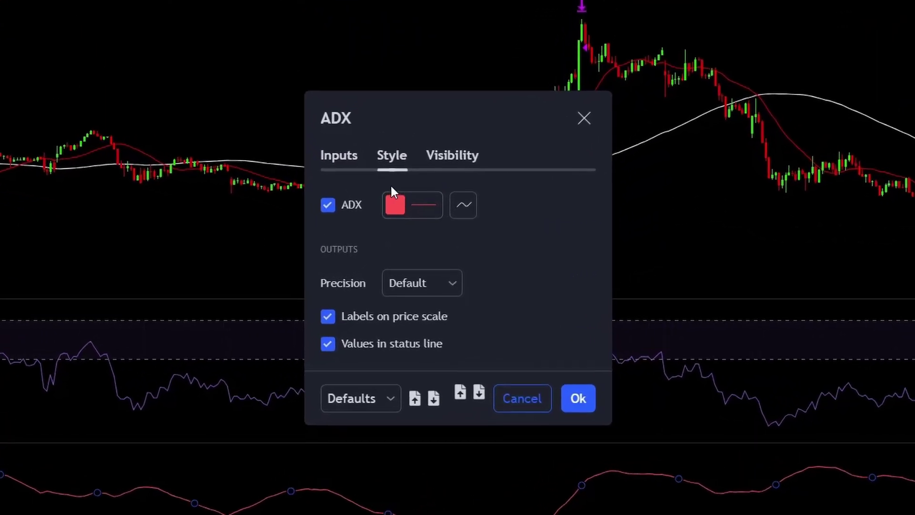
left_click(380, 190)
left_click_drag(438, 211, 394, 212)
left_click_drag(442, 246, 382, 245)
left_click(166, 242)
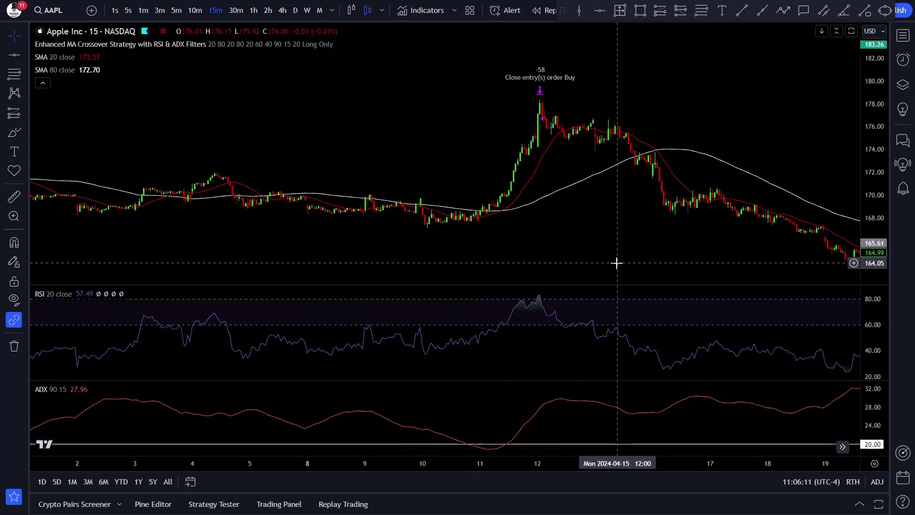
Step: Inspect the 2024-04-23 Buy entry on AAPL against the SMAs, RSI and ADX, and check the strategy's input values
left_click_drag(623, 245, 167, 219)
scroll(171, 222, "up", 2)
left_click_drag(277, 234, 462, 218)
scroll(305, 243, "up", 3)
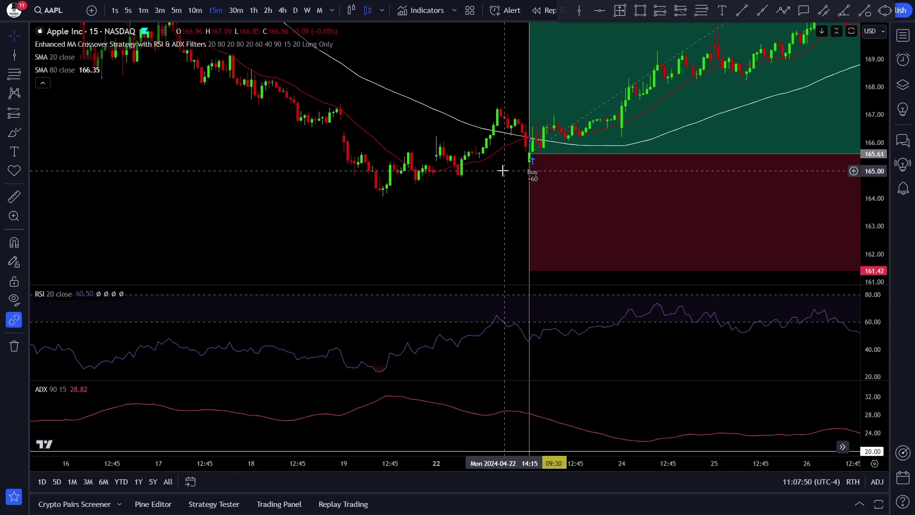
double_click(65, 46)
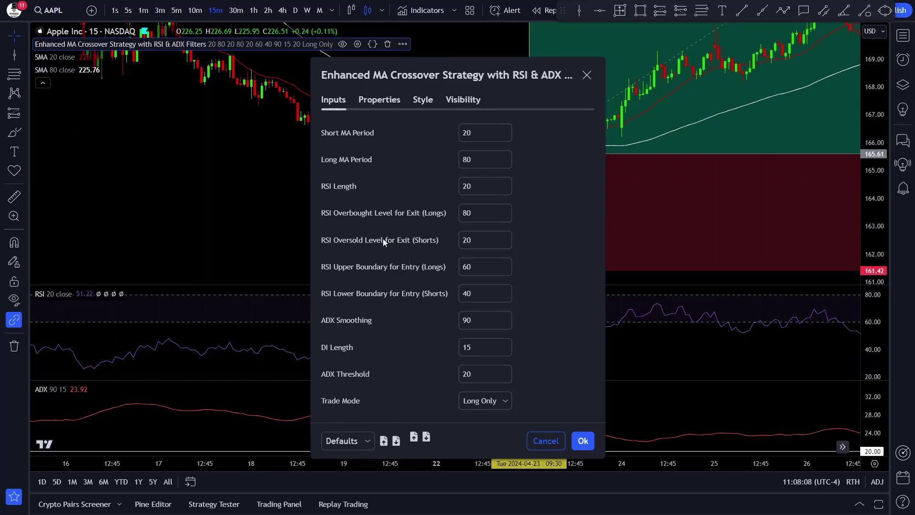
left_click(291, 175)
Step: Follow the long trade from the Buy entry to its closing order, comparing the RSI with the 80 exit level
left_click_drag(874, 76, 837, 287)
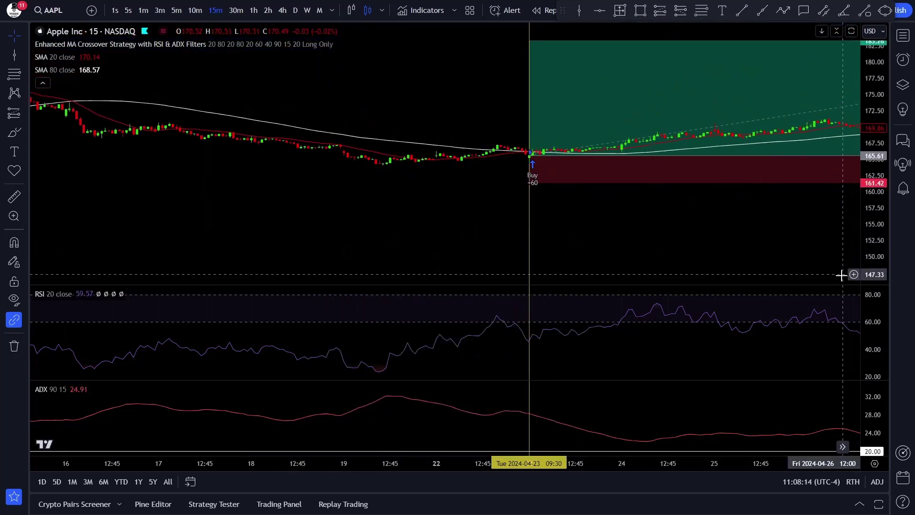
left_click_drag(754, 216, 643, 225)
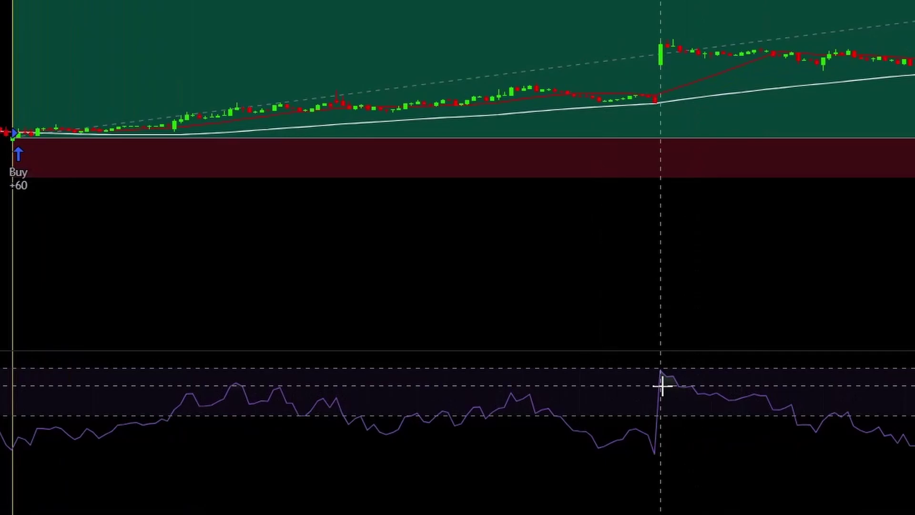
left_click_drag(898, 444, 432, 451)
left_click_drag(796, 465, 572, 478)
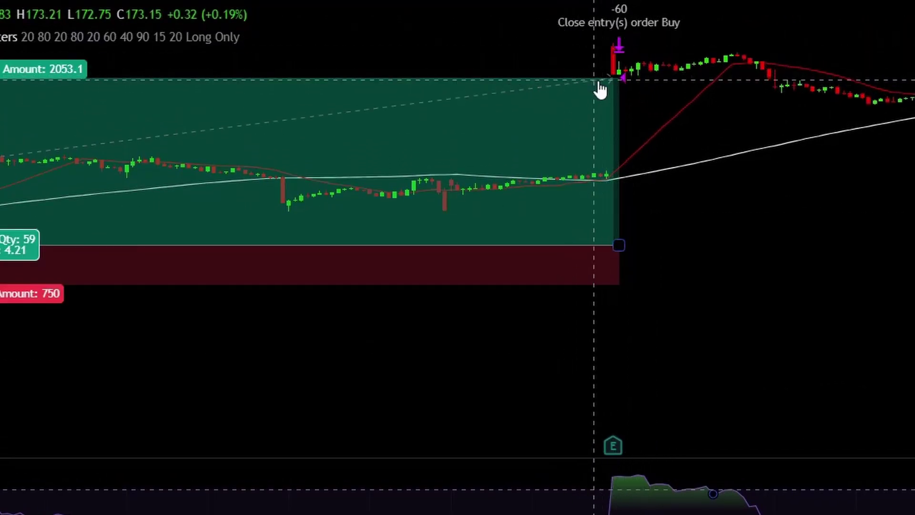
scroll(624, 114, "down", 5)
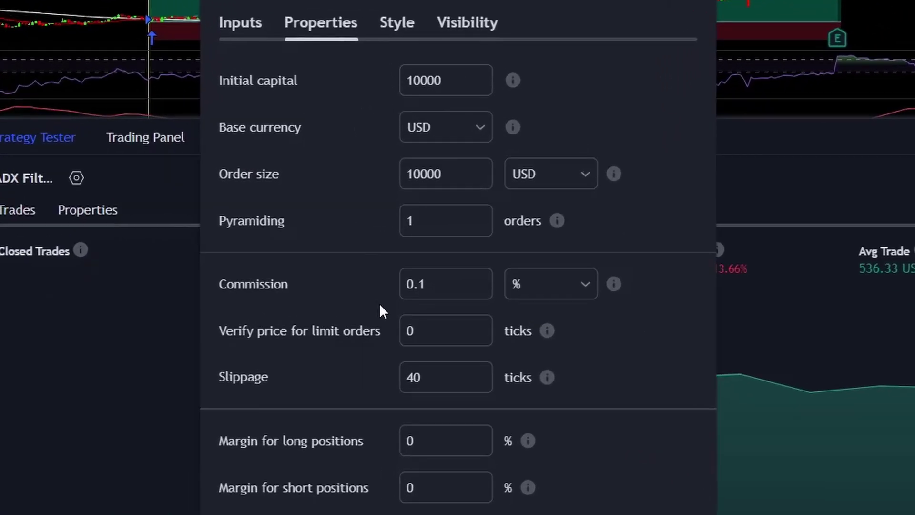
Step: Review the Enhanced MA Crossover strategy's commission, slippage, initial capital and order size
left_click_drag(458, 282, 400, 283)
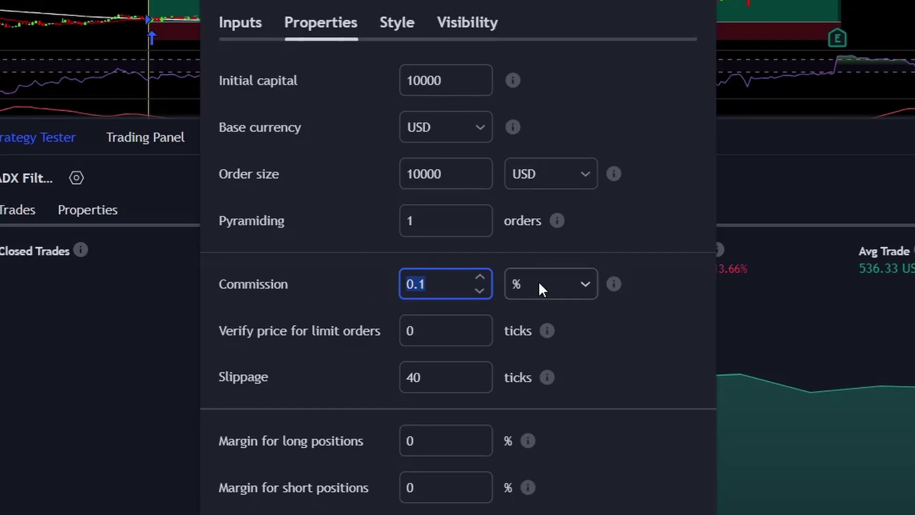
left_click_drag(436, 379, 361, 387)
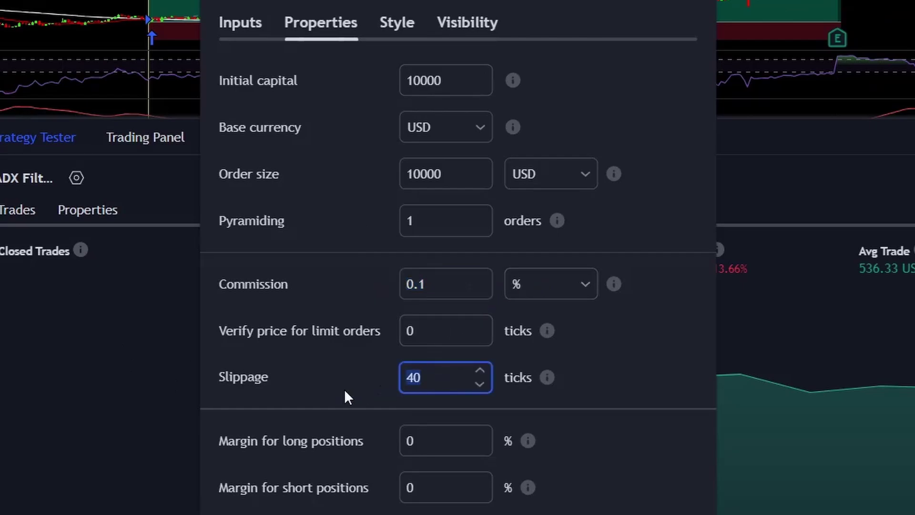
left_click_drag(444, 67, 374, 82)
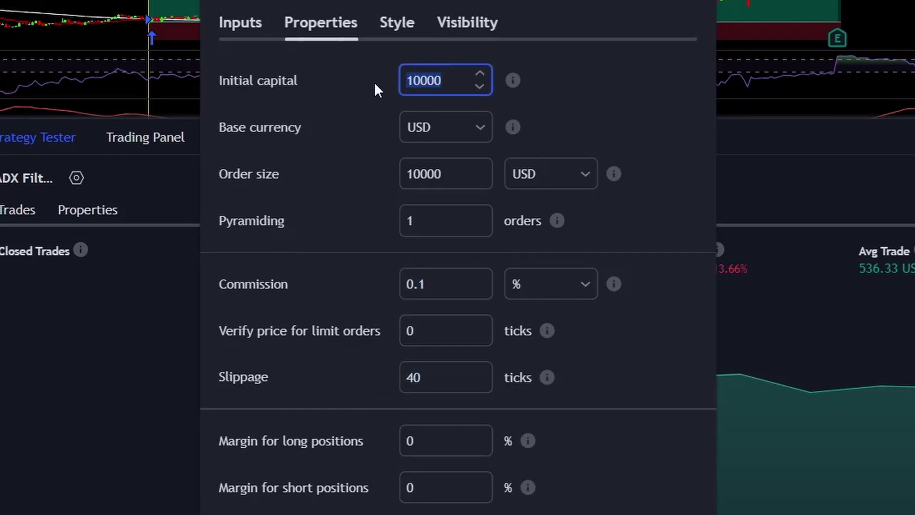
left_click_drag(454, 173, 388, 173)
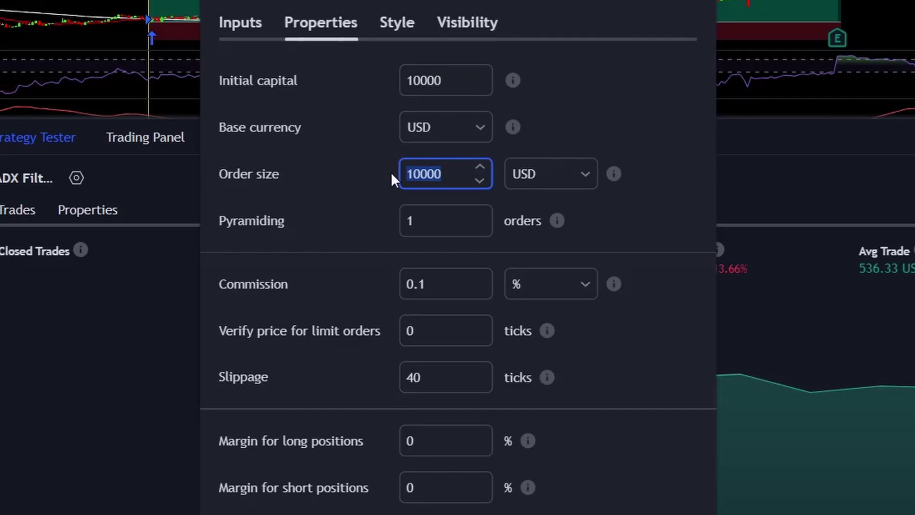
Step: Close the strategy settings and generate a deep backtesting report on AAPL for 2024-03-01 to 2024-08-20
key("Escape")
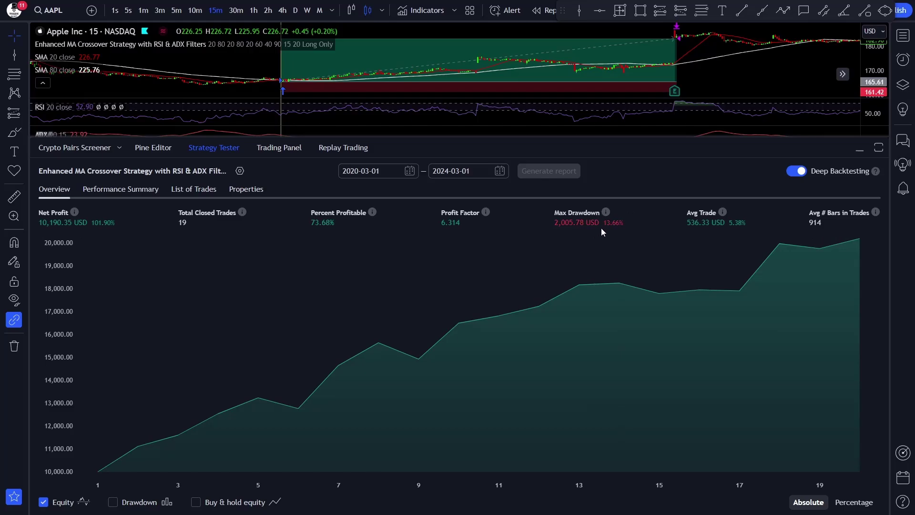
left_click(359, 172)
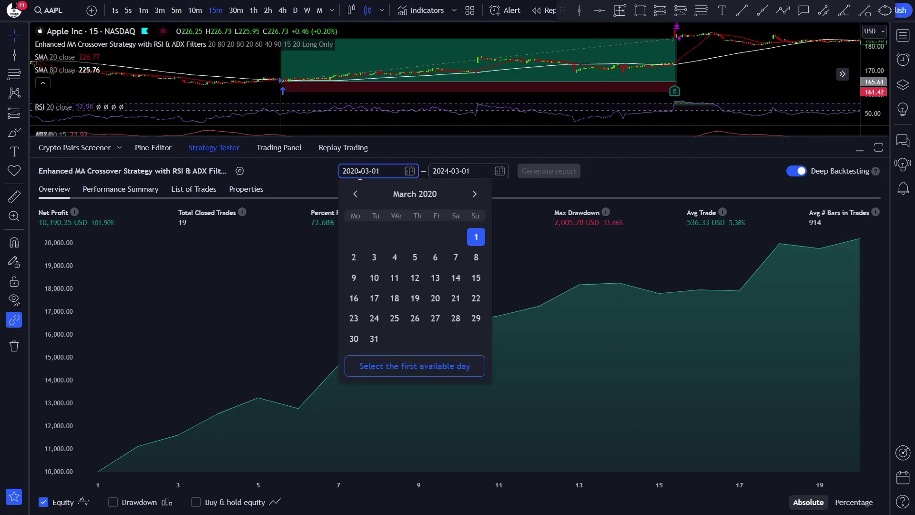
key("BackSpace")
type("4")
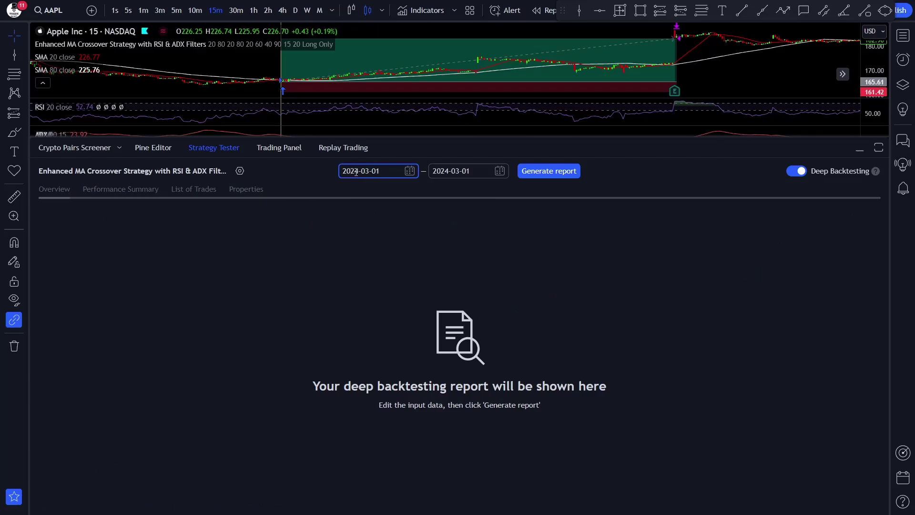
left_click(459, 174)
key("BackSpace")
type("8")
left_click(472, 175)
key("BackSpace")
key("BackSpace")
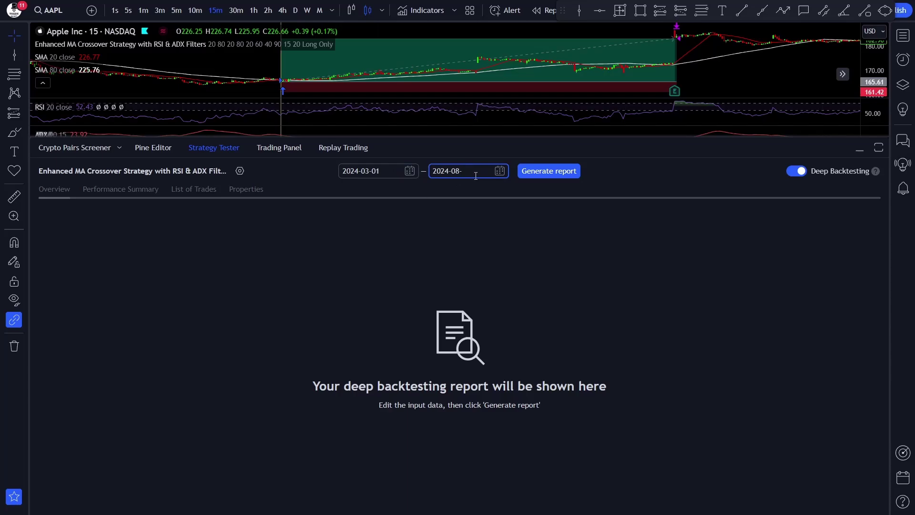
type("20")
left_click(563, 166)
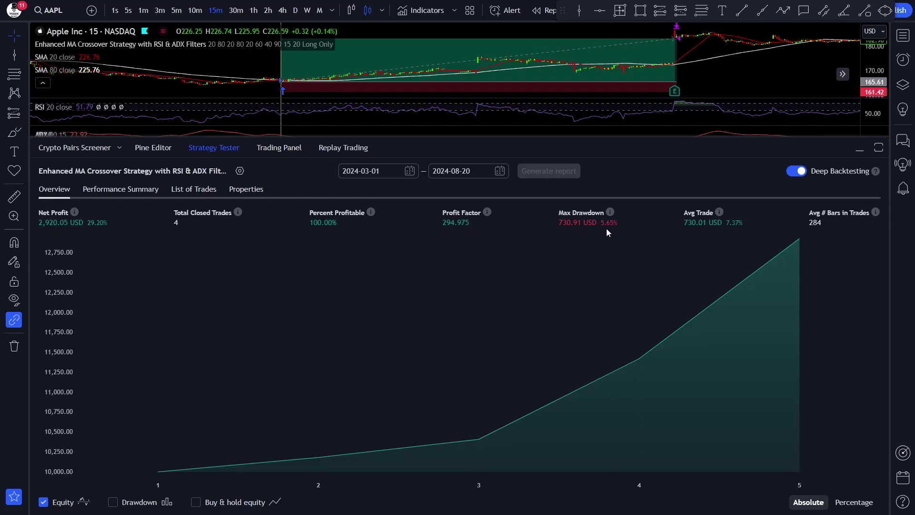
Step: Turn off deep backtesting and compare the strategy's results on the 5-minute, 10-minute, 30-minute and 1-hour timeframes
left_click(796, 170)
left_click(180, 10)
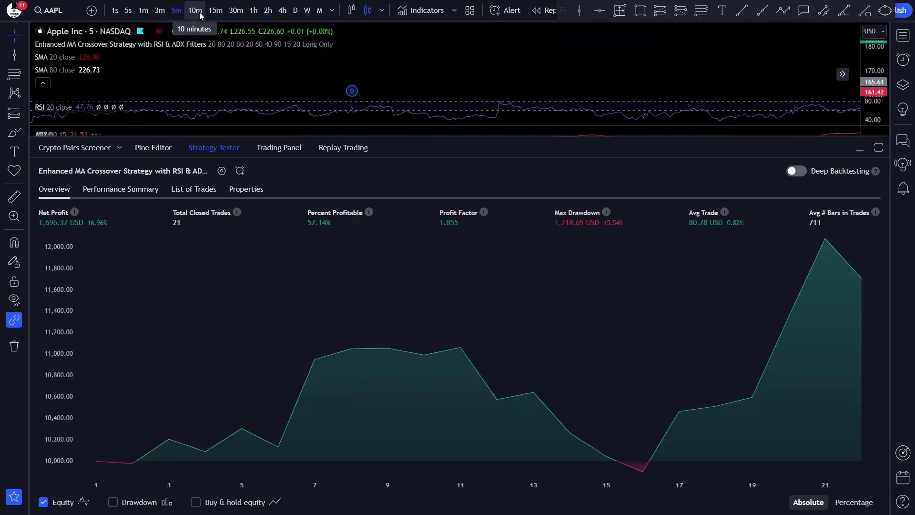
left_click(200, 14)
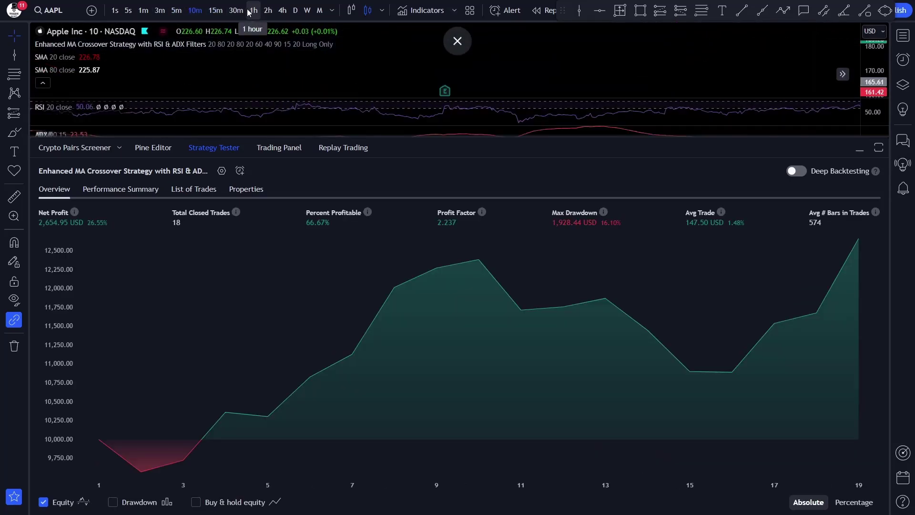
left_click(243, 10)
left_click(253, 13)
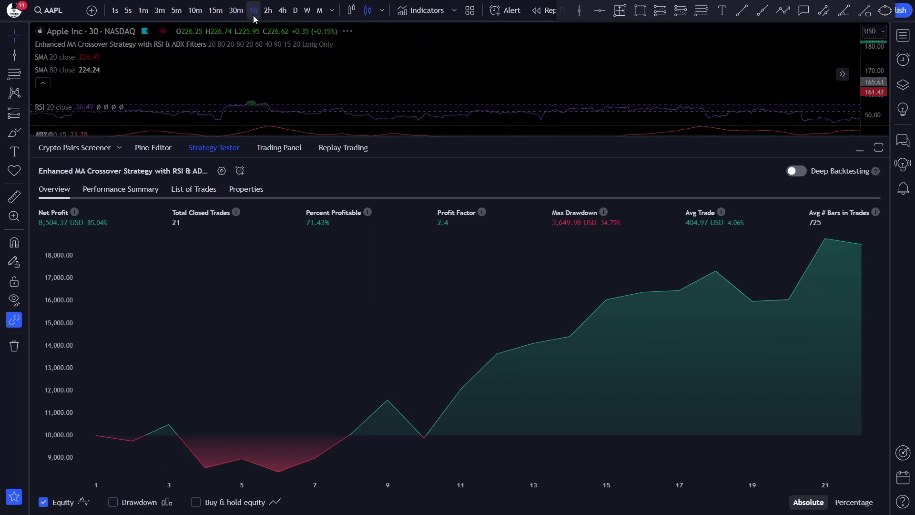